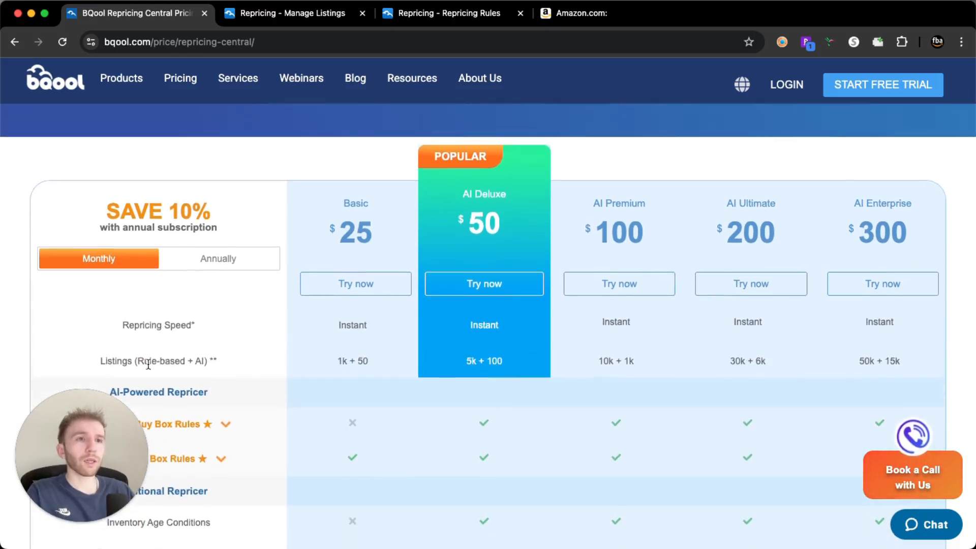
Compare the rule-based and AI listing allowances of the Basic, AI Deluxe and AI Premium plans on the pricing page
{"action": "left_click_drag", "start_coordinate": [99, 359], "coordinate": [213, 364]}
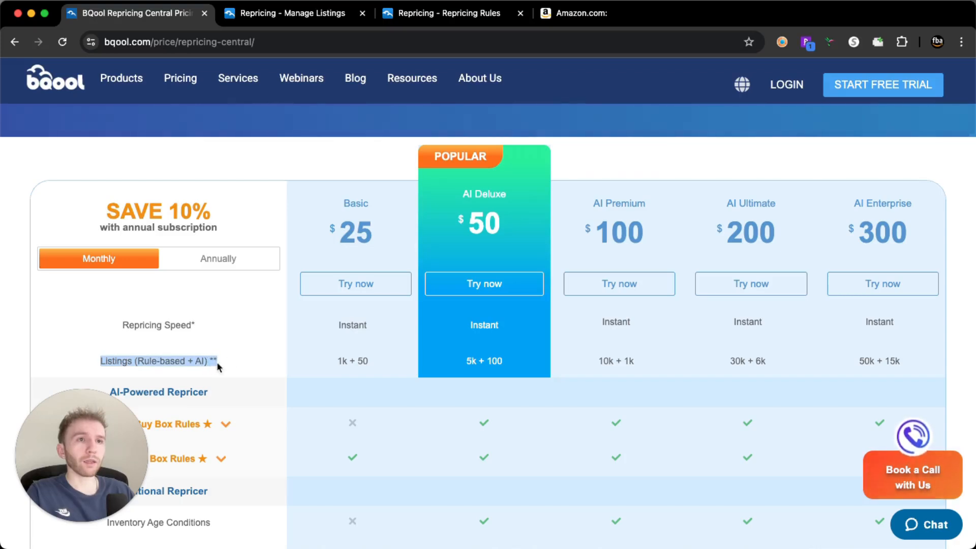
{"action": "left_click", "coordinate": [228, 358]}
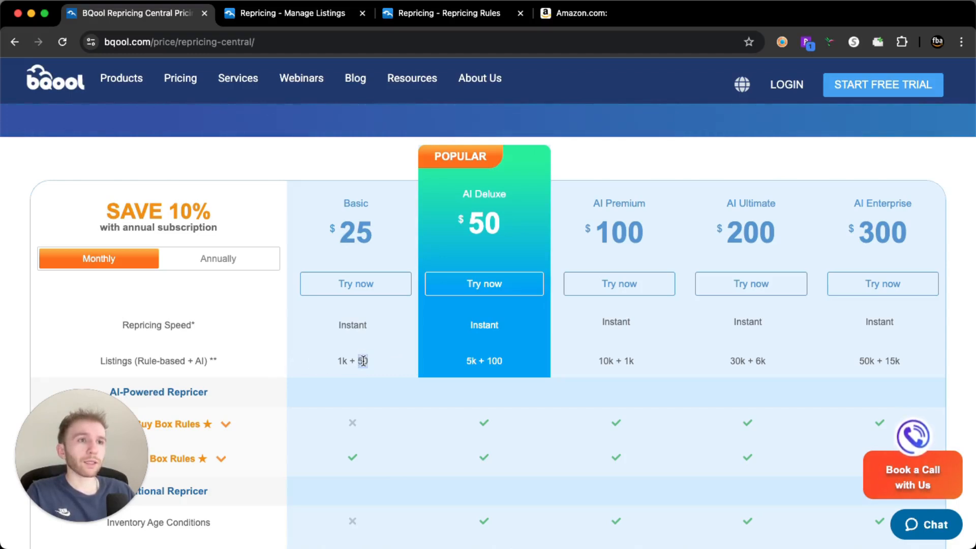
{"action": "left_click_drag", "start_coordinate": [373, 362], "coordinate": [358, 362]}
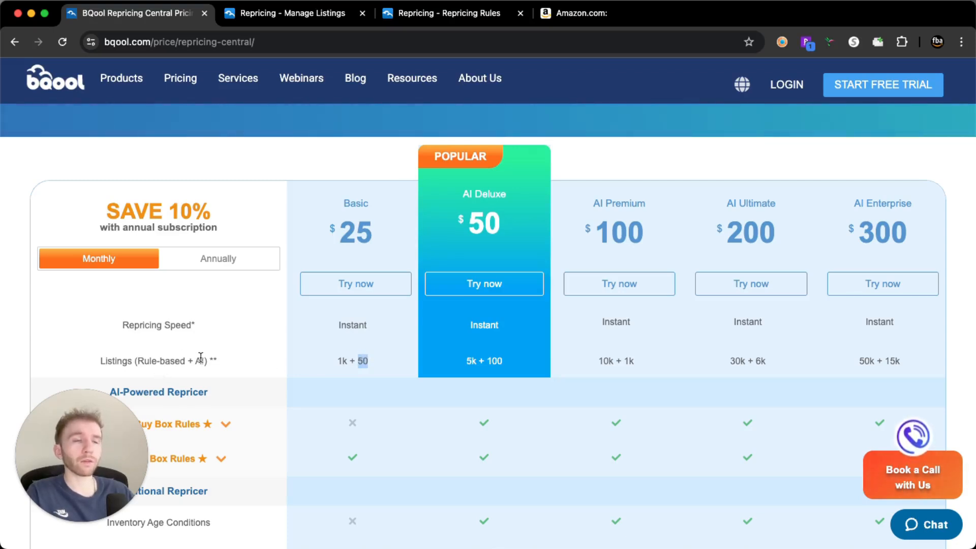
{"action": "left_click", "coordinate": [264, 360]}
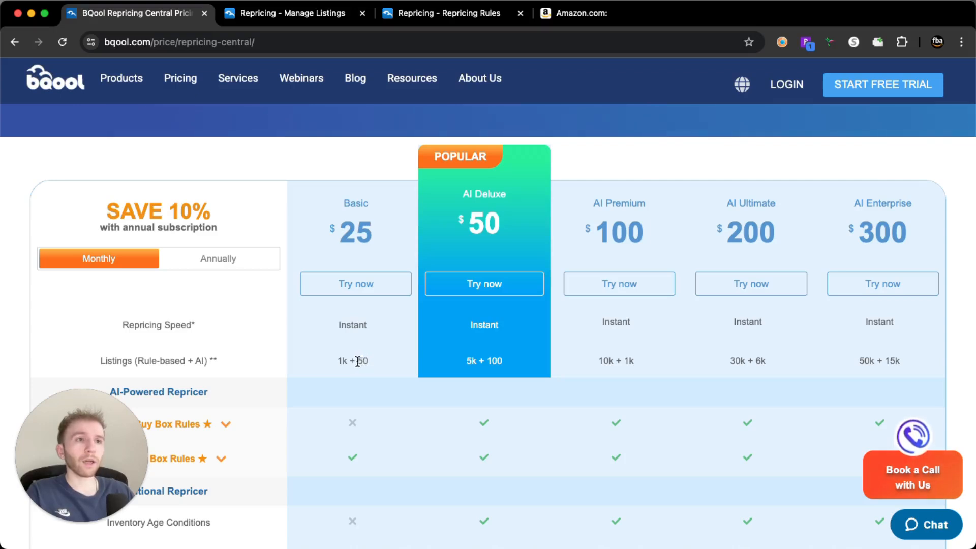
{"action": "double_click", "coordinate": [360, 361]}
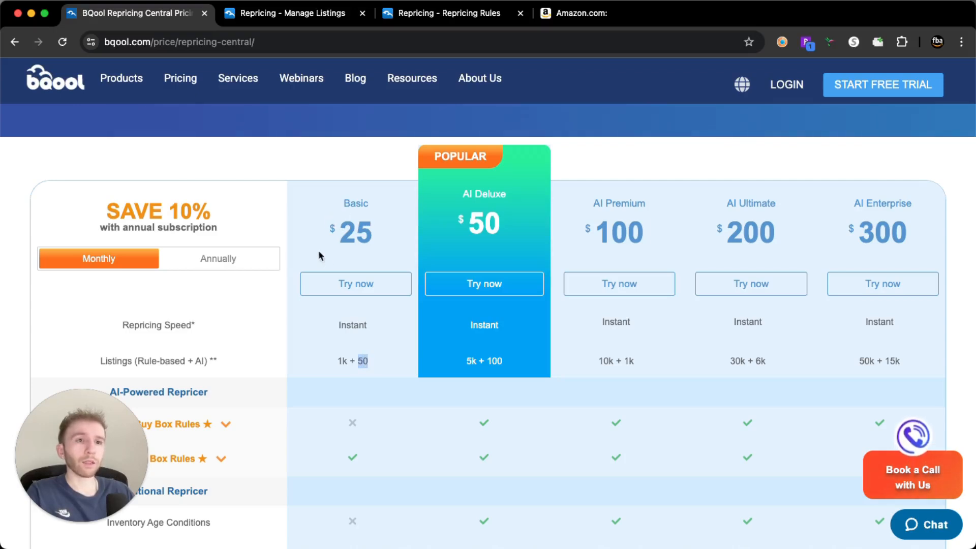
{"action": "left_click_drag", "start_coordinate": [487, 361], "coordinate": [504, 363]}
{"action": "left_click", "coordinate": [497, 360]}
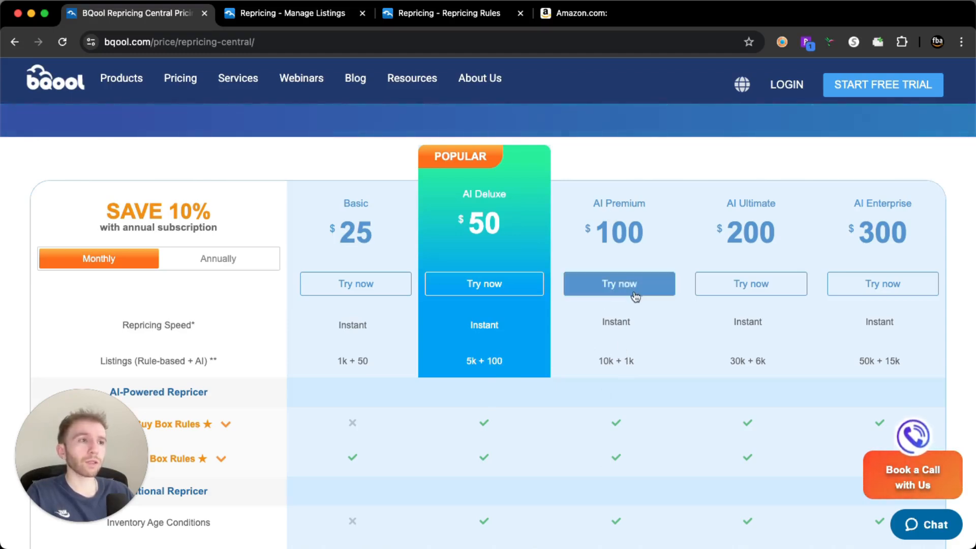
{"action": "left_click_drag", "start_coordinate": [624, 360], "coordinate": [632, 359]}
{"action": "left_click", "coordinate": [629, 358]}
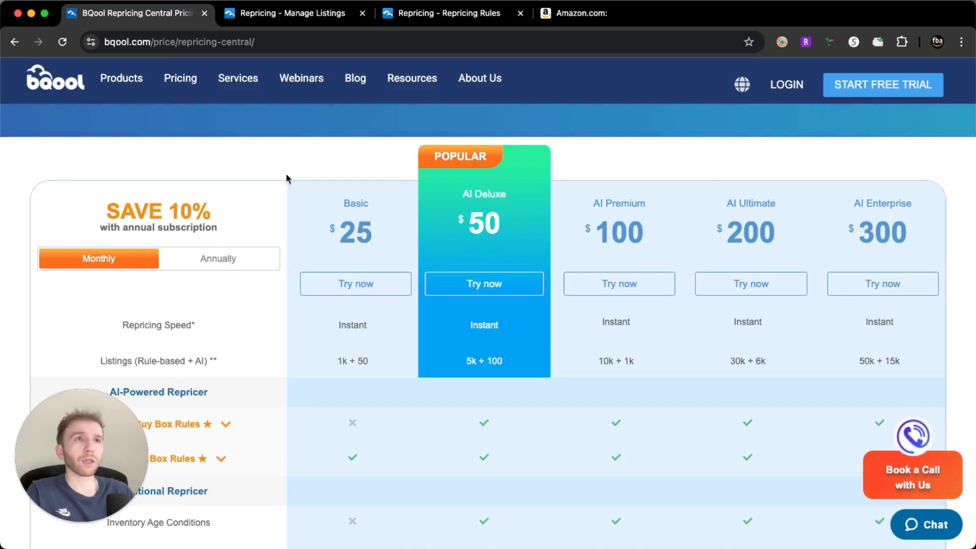
Go to the Manage Listings page and check the quantity details of the first listing
{"action": "left_click", "coordinate": [306, 20]}
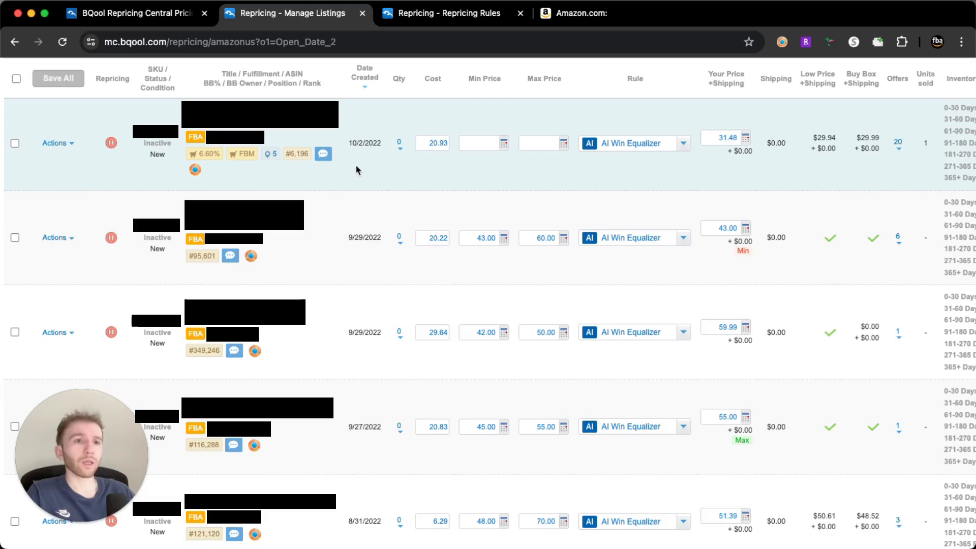
{"action": "left_click", "coordinate": [399, 145]}
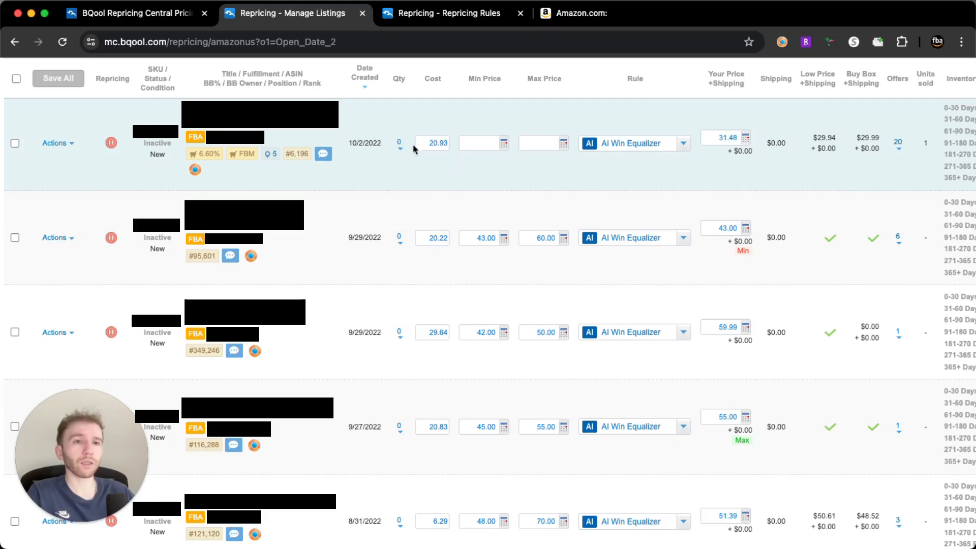
{"action": "mouse_move", "coordinate": [401, 150]}
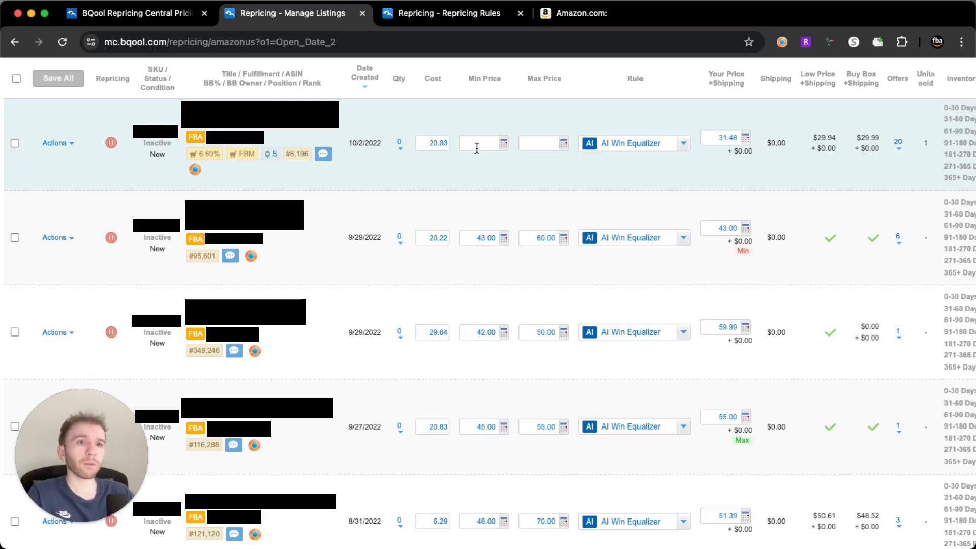
Open the Min Price Profit Calculator for the first listing and calculate its minimum price from a 30% ROI
{"action": "left_click", "coordinate": [504, 145]}
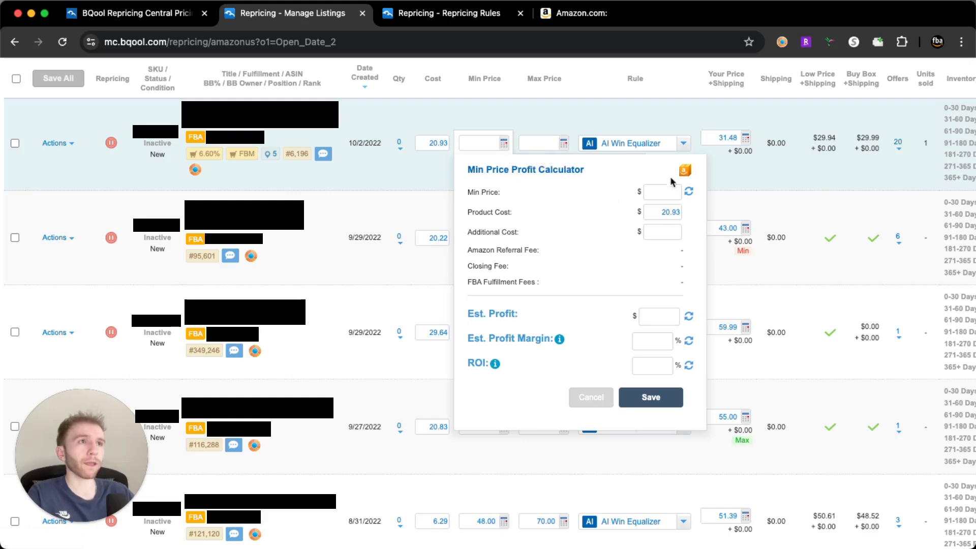
{"action": "left_click", "coordinate": [655, 370]}
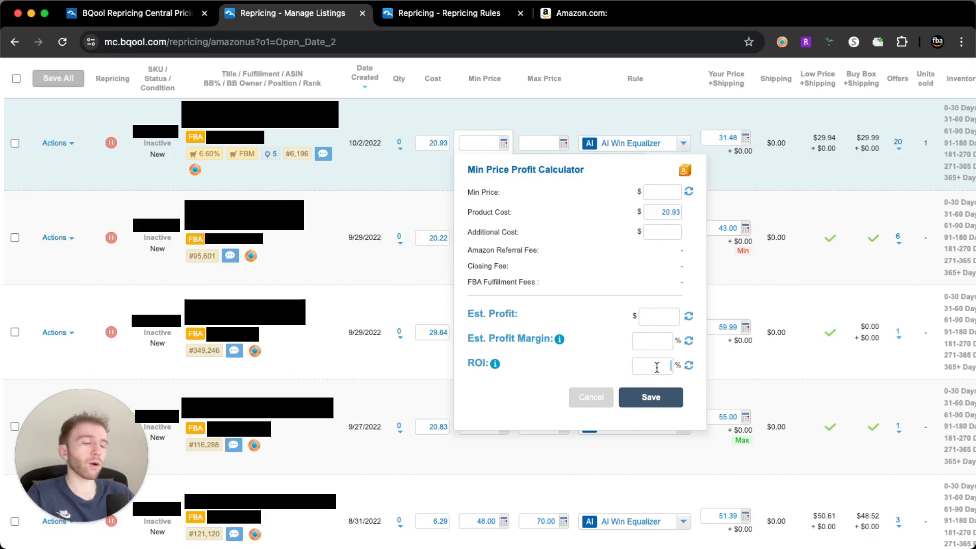
{"action": "type", "text": "30"}
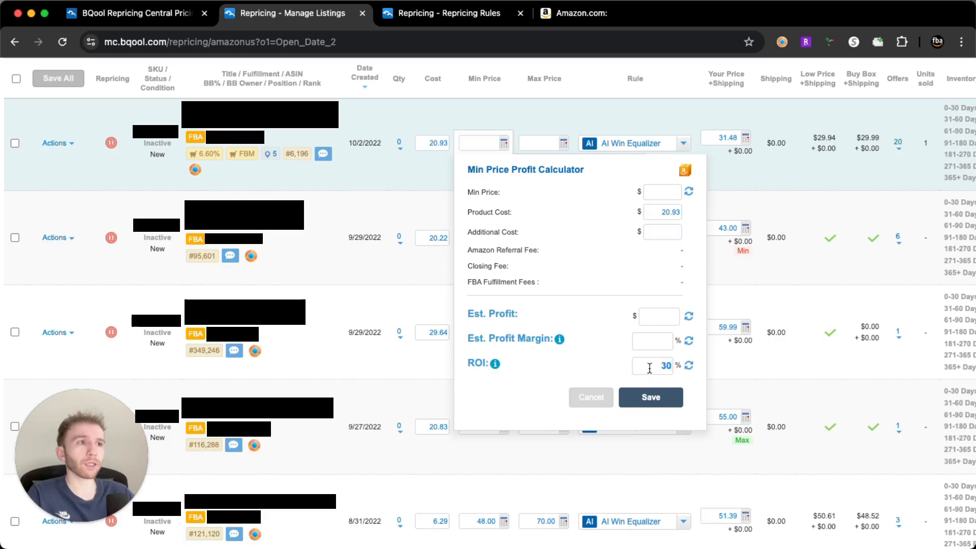
{"action": "left_click", "coordinate": [688, 366]}
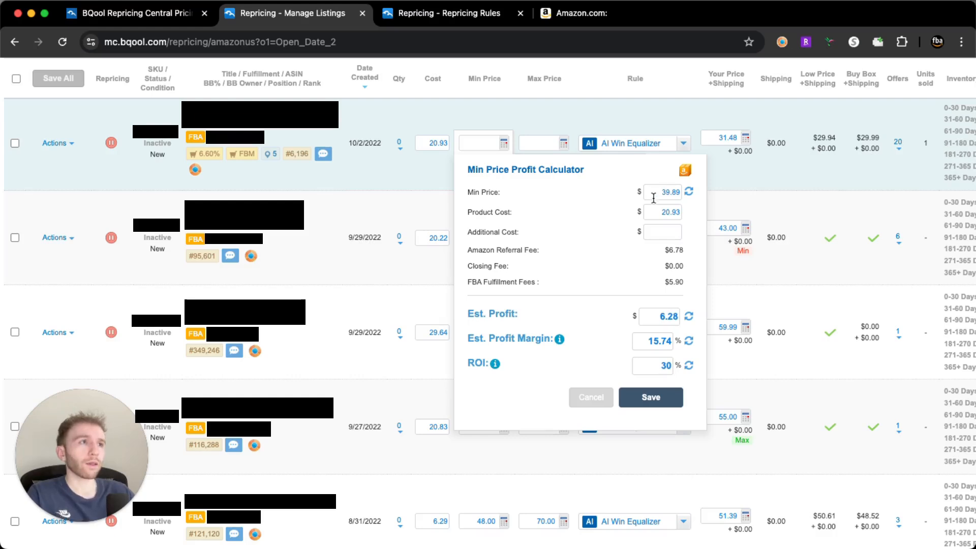
Set the calculator's minimum price to $34 and recalculate the estimated profit figures
{"action": "left_click_drag", "start_coordinate": [659, 192], "coordinate": [682, 189]}
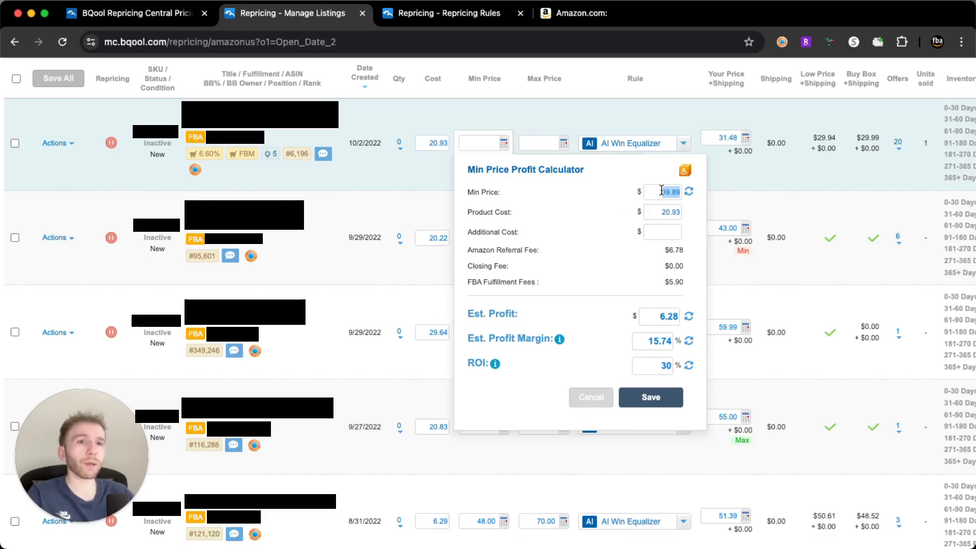
{"action": "type", "text": "4"}
{"action": "left_click", "coordinate": [689, 194]}
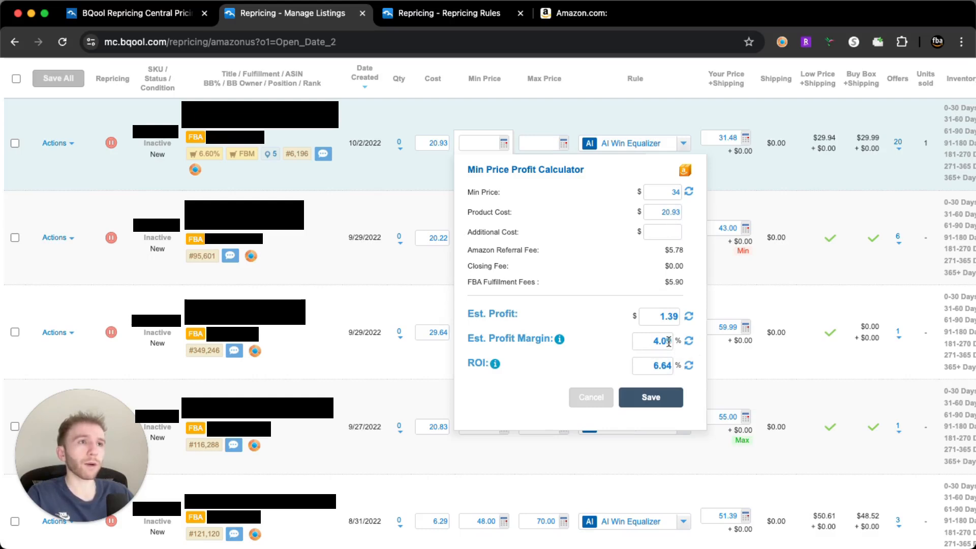
Enter an additional cost of $4 in the calculator and recalculate the estimated profit, margin and ROI
{"action": "left_click", "coordinate": [662, 233]}
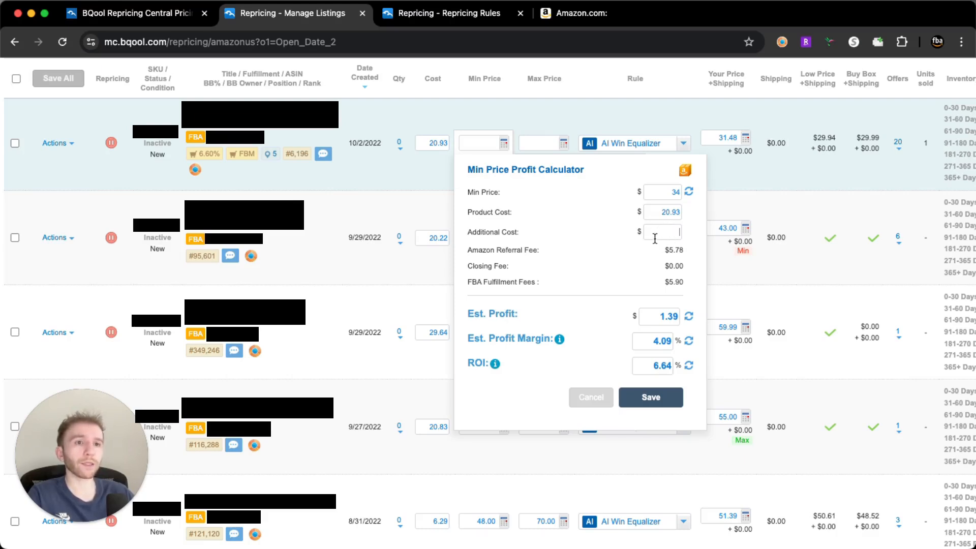
{"action": "type", "text": "4"}
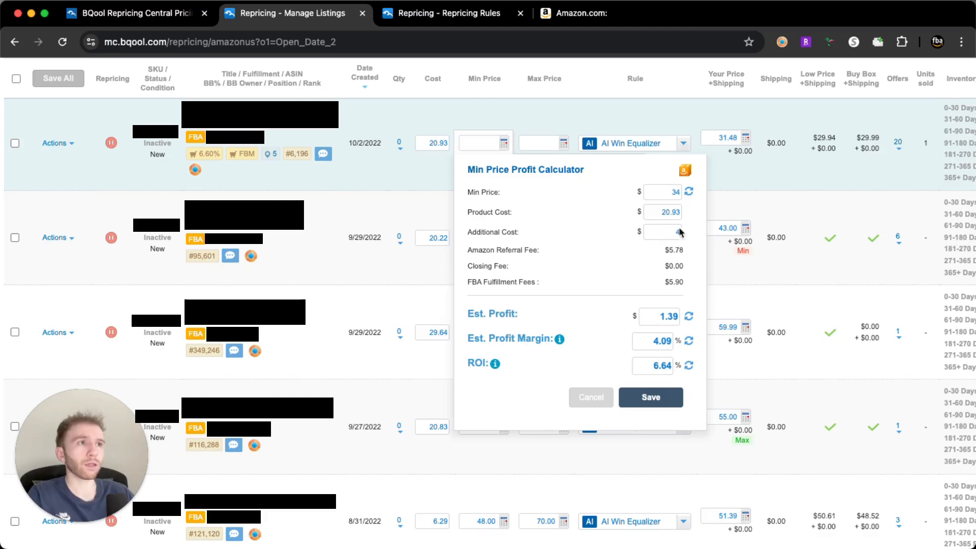
{"action": "left_click", "coordinate": [689, 193]}
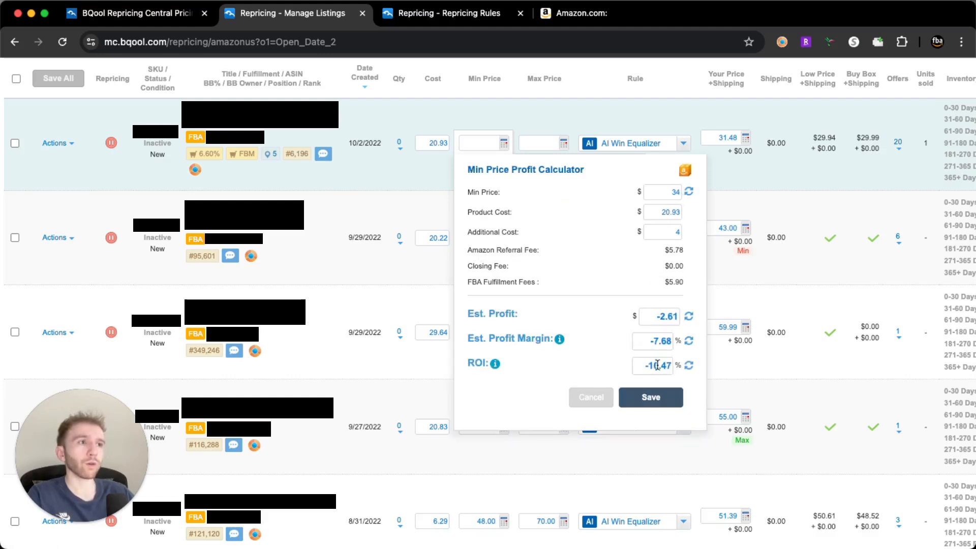
Raise the calculator's minimum price to $45 and recalculate the profit, margin and ROI
{"action": "left_click_drag", "start_coordinate": [665, 192], "coordinate": [687, 186]}
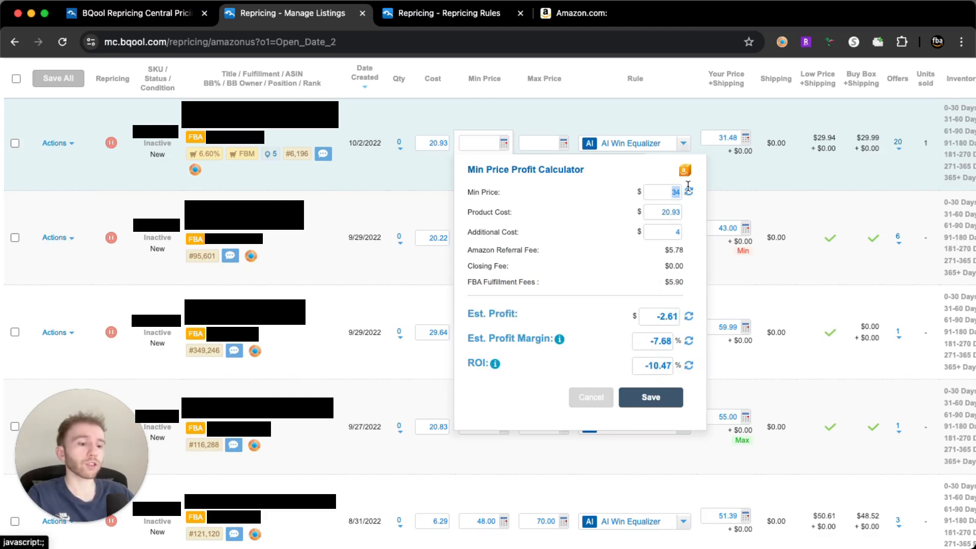
{"action": "type", "text": "45"}
{"action": "left_click", "coordinate": [689, 192]}
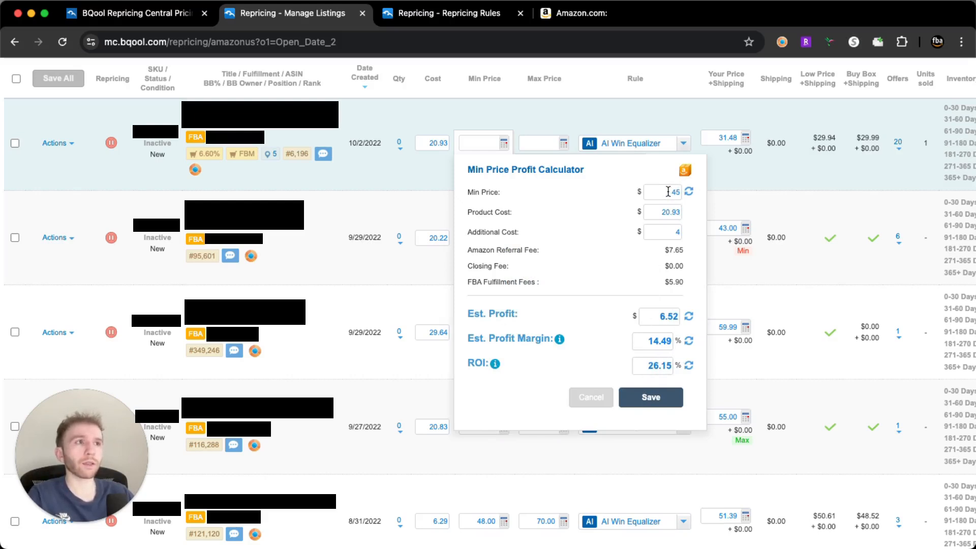
Set the first listing's minimum price to $49.5, recalculate the profit figures and save the calculator
{"action": "left_click_drag", "start_coordinate": [672, 191], "coordinate": [679, 191]}
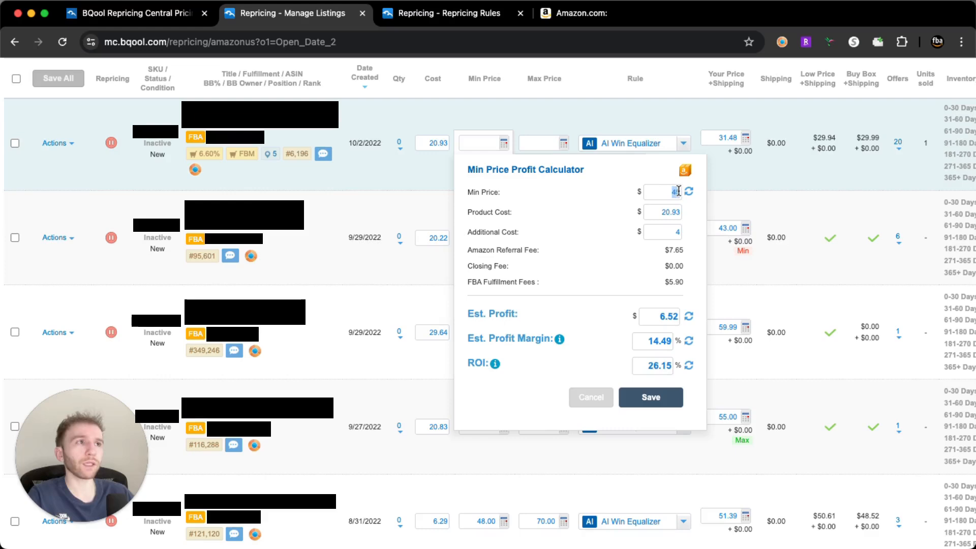
{"action": "type", "text": "49."}
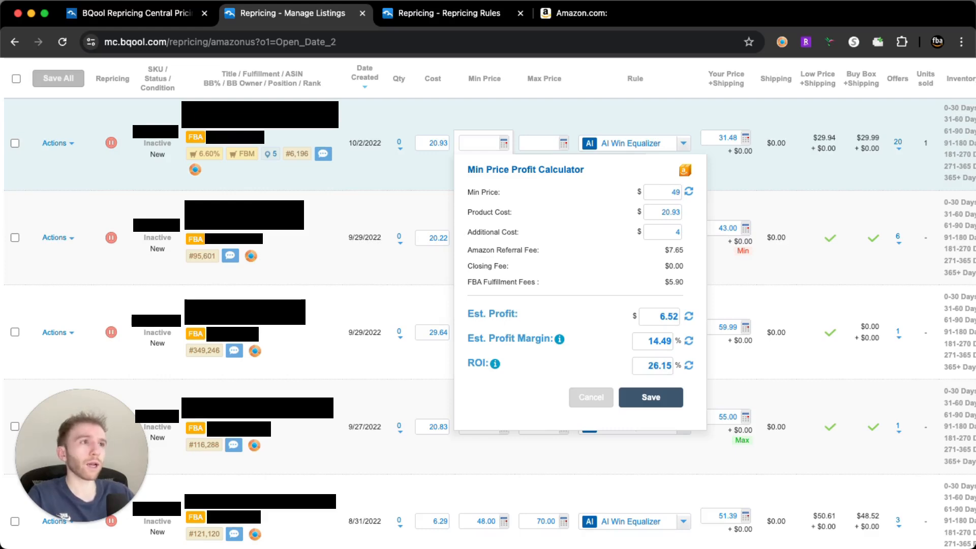
{"action": "left_click", "coordinate": [689, 192]}
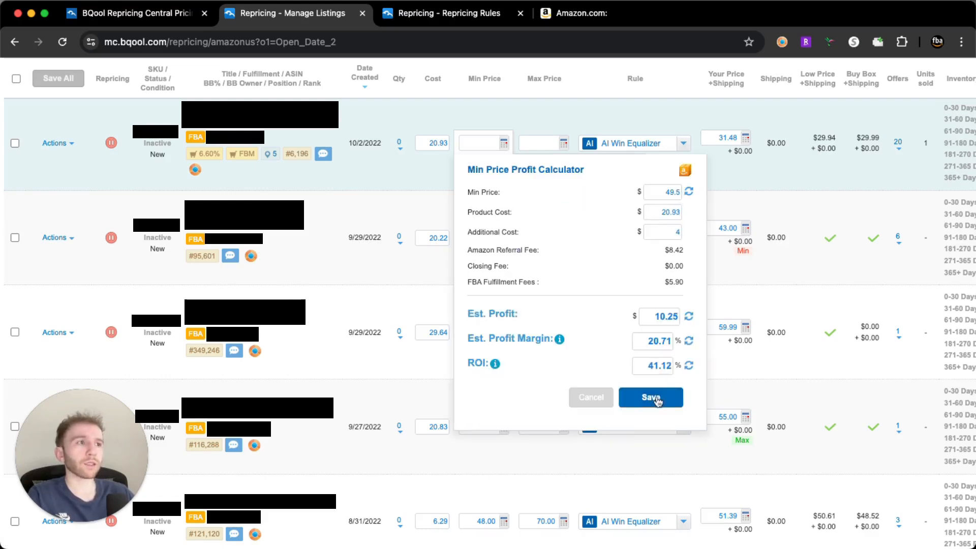
{"action": "left_click", "coordinate": [657, 401]}
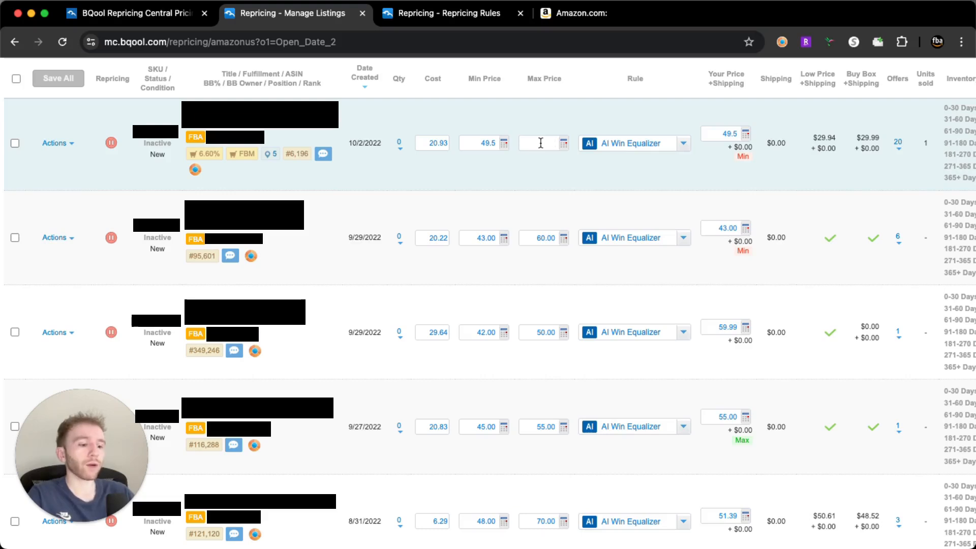
Set the first listing's maximum price to $60 and save it after reviewing the Max Price Profit Calculator
{"action": "type", "text": "60"}
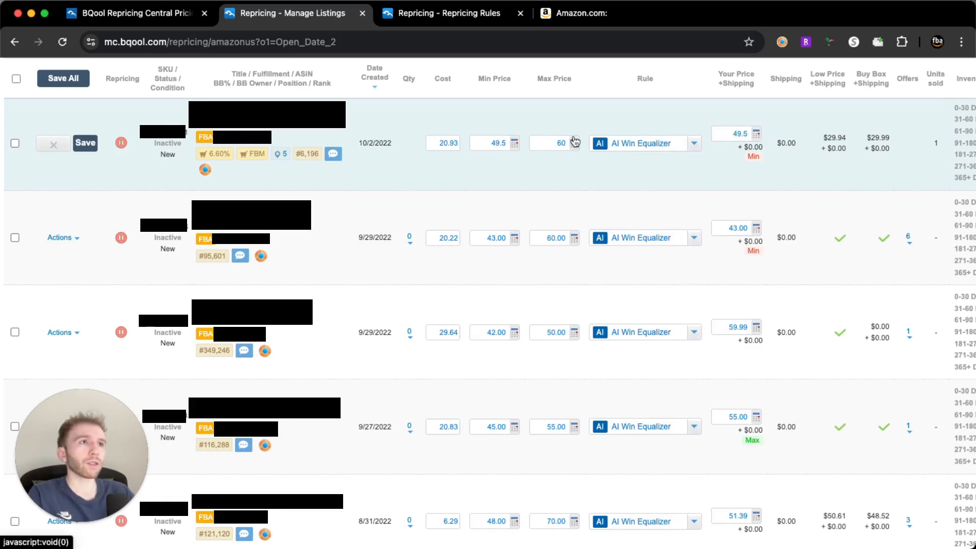
{"action": "left_click", "coordinate": [574, 144]}
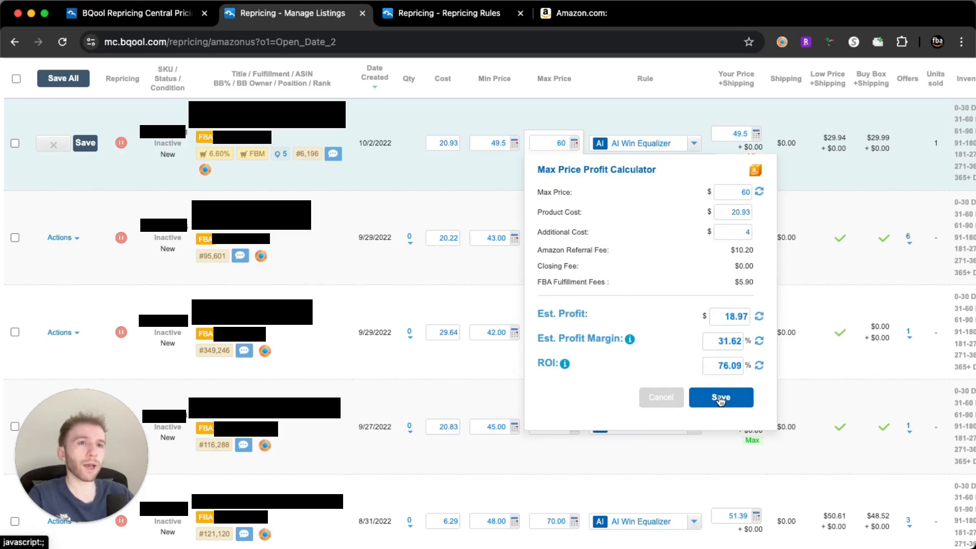
{"action": "left_click", "coordinate": [721, 399]}
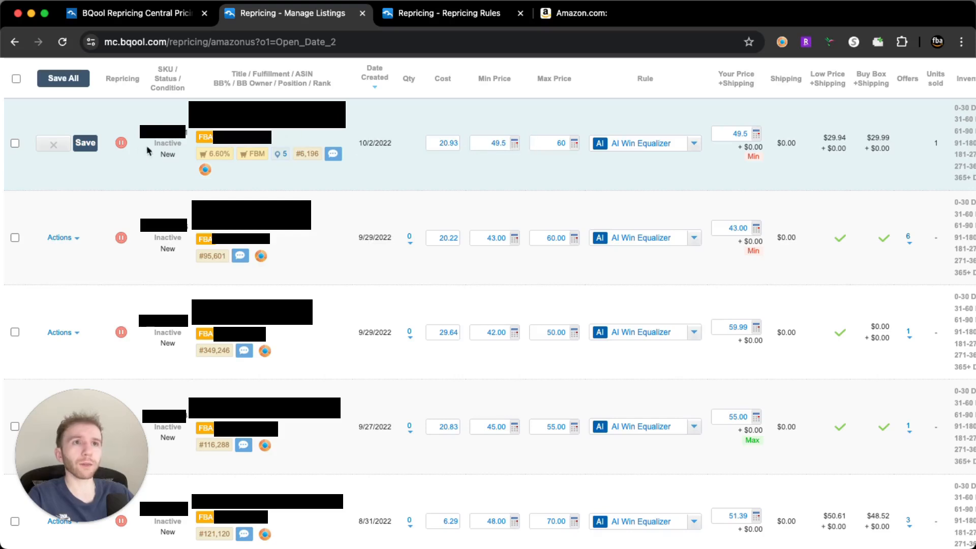
Save the first listing's price changes and pause its repricing
{"action": "left_click", "coordinate": [96, 148]}
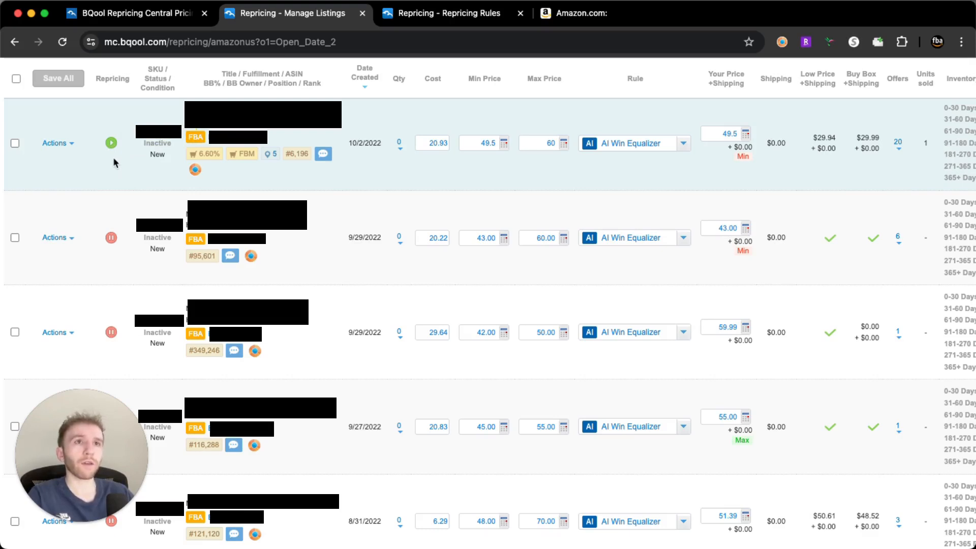
{"action": "left_click", "coordinate": [111, 143]}
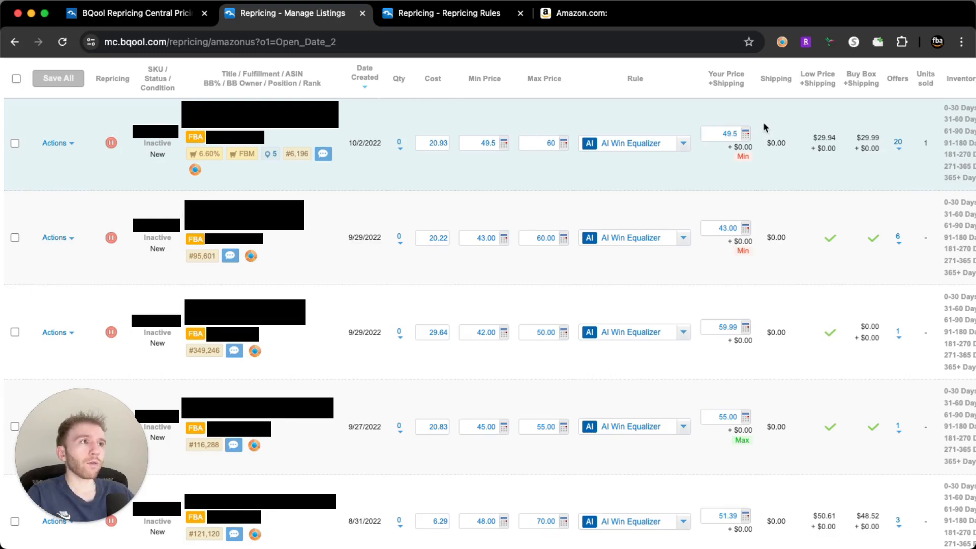
View the first listing's breakdown of competing offers by fulfillment type
{"action": "scroll", "coordinate": [766, 127], "scroll_direction": "right", "scroll_amount": 3}
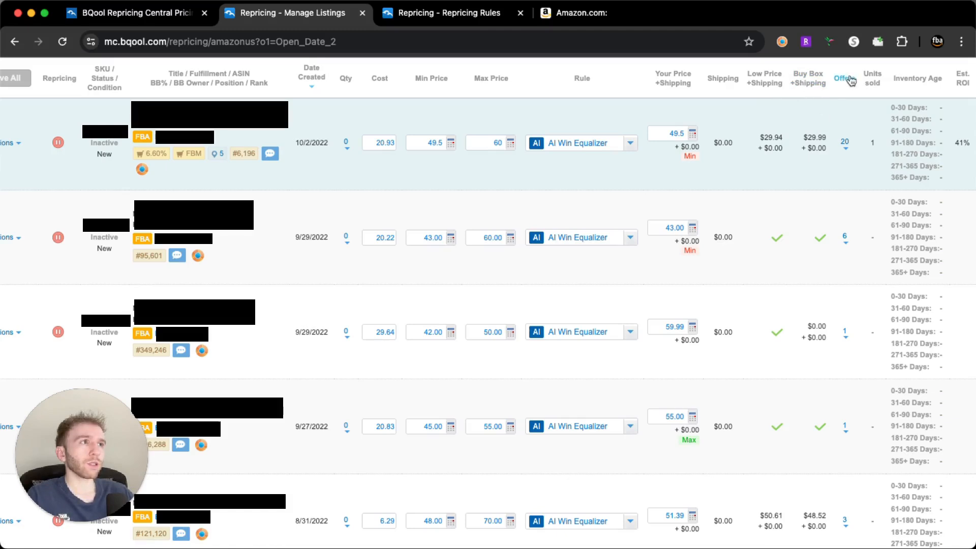
{"action": "mouse_move", "coordinate": [844, 144]}
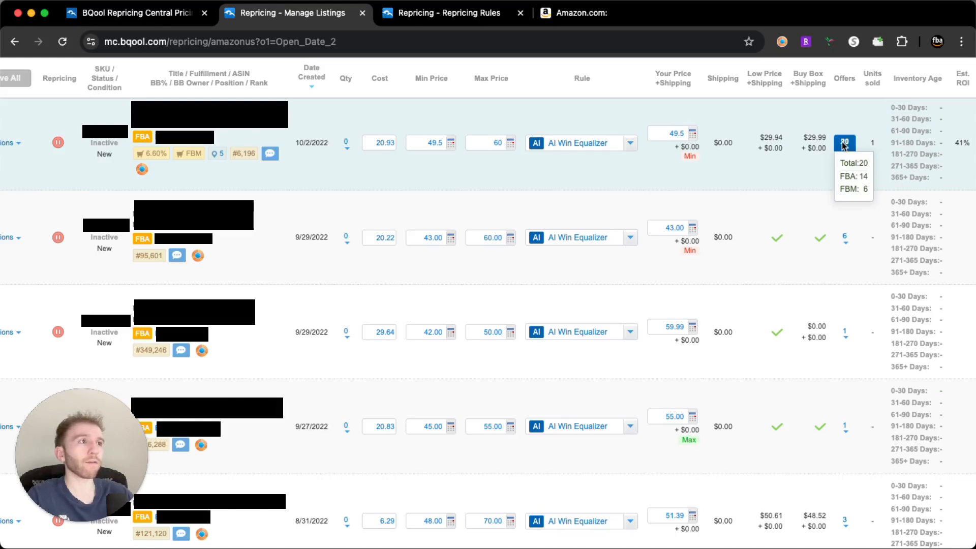
{"action": "mouse_move", "coordinate": [868, 87]}
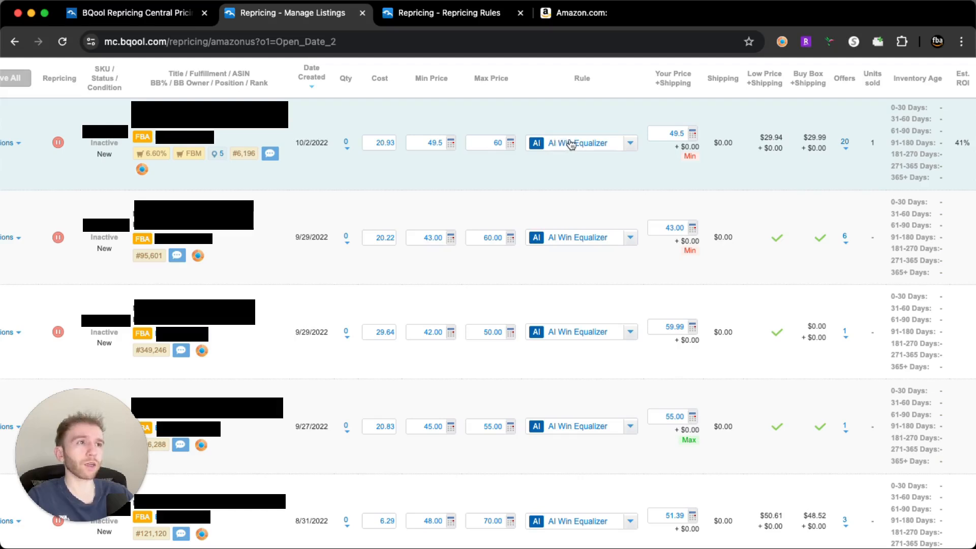
Look through the repricing rules that can be assigned to the first listing, keeping AI Win Equalizer selected
{"action": "left_click", "coordinate": [571, 144]}
{"action": "scroll", "coordinate": [576, 198], "scroll_direction": "up", "scroll_amount": 4}
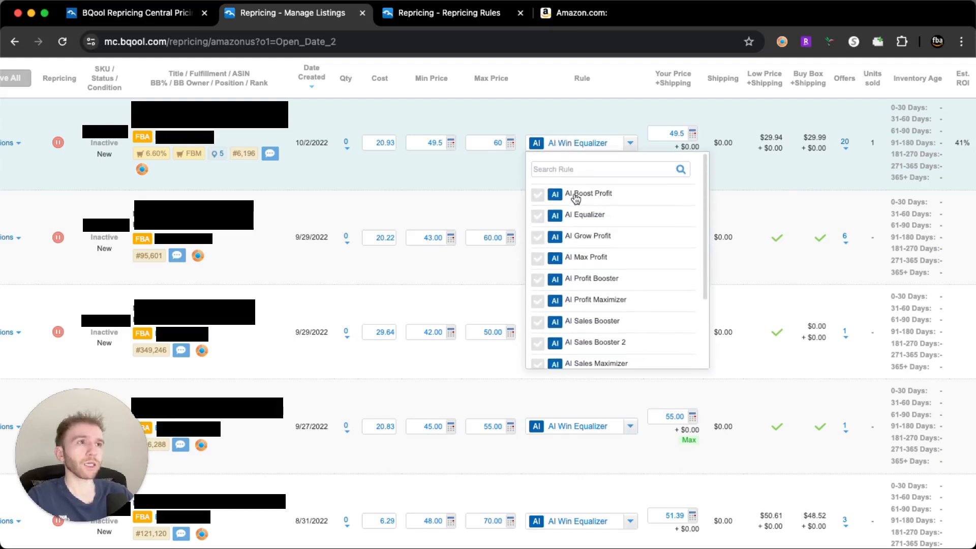
{"action": "scroll", "coordinate": [580, 208], "scroll_direction": "down", "scroll_amount": 2}
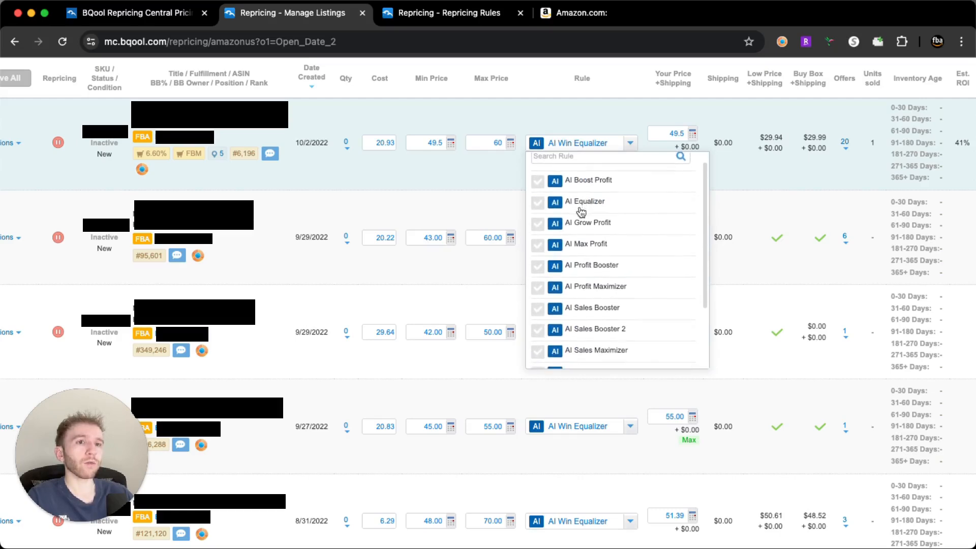
{"action": "scroll", "coordinate": [581, 212], "scroll_direction": "down", "scroll_amount": 2}
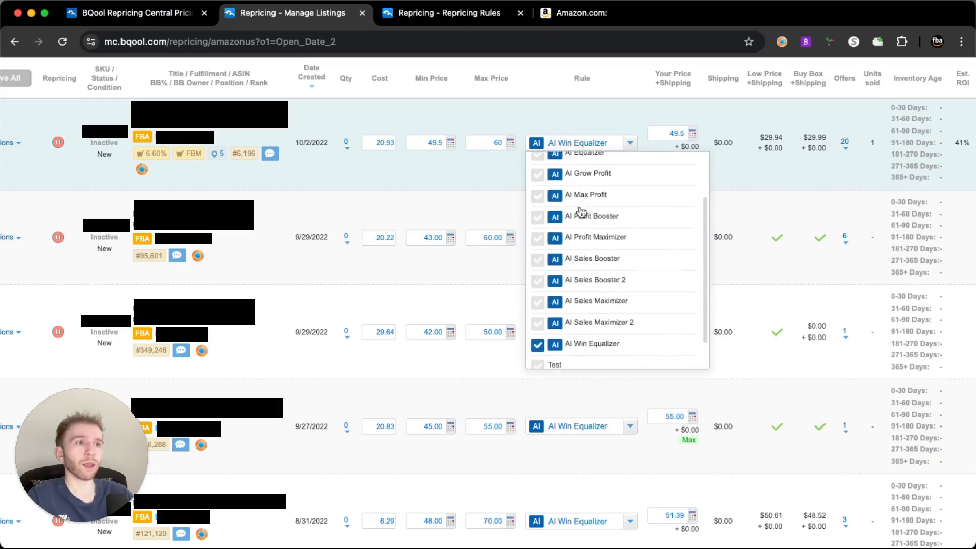
{"action": "scroll", "coordinate": [581, 212], "scroll_direction": "down", "scroll_amount": 1}
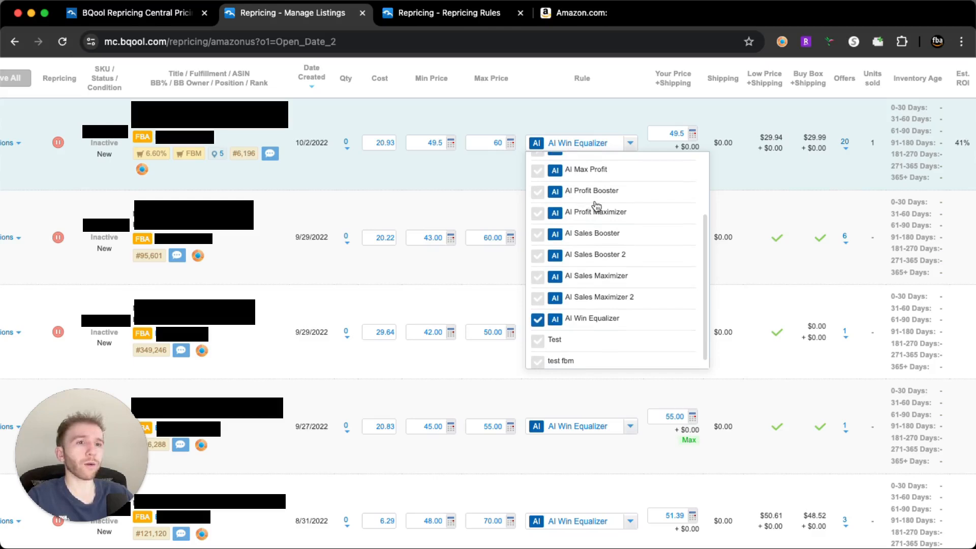
{"action": "scroll", "coordinate": [597, 206], "scroll_direction": "up", "scroll_amount": 2}
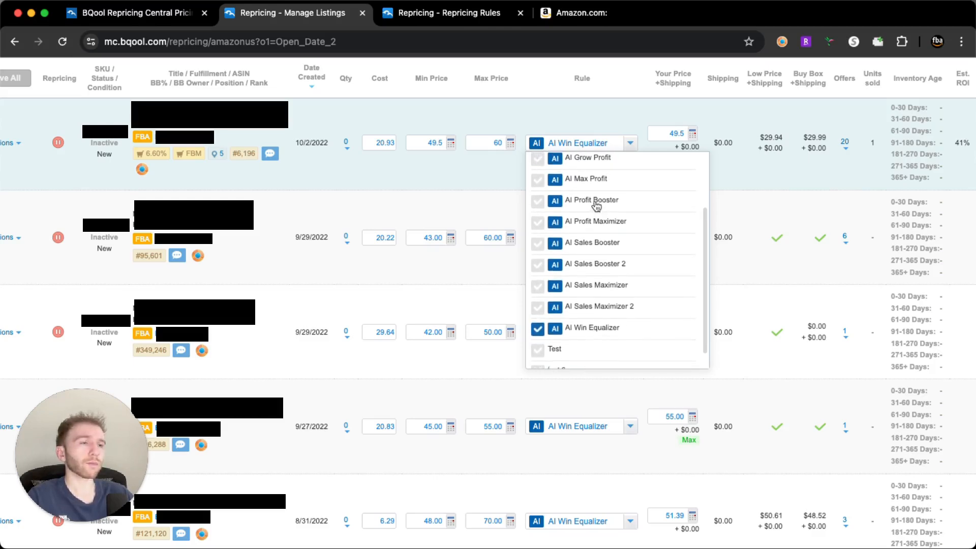
{"action": "scroll", "coordinate": [596, 205], "scroll_direction": "up", "scroll_amount": 3}
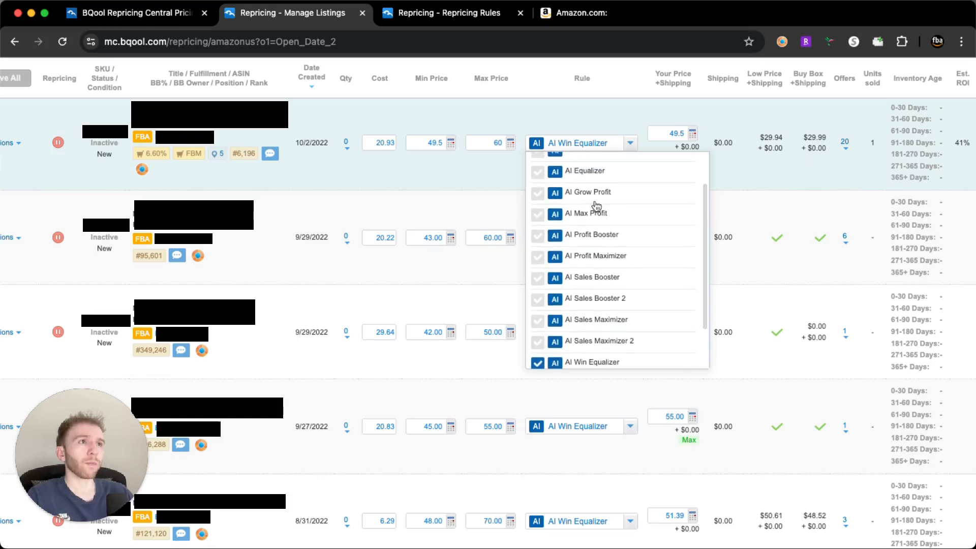
{"action": "scroll", "coordinate": [597, 205], "scroll_direction": "up", "scroll_amount": 3}
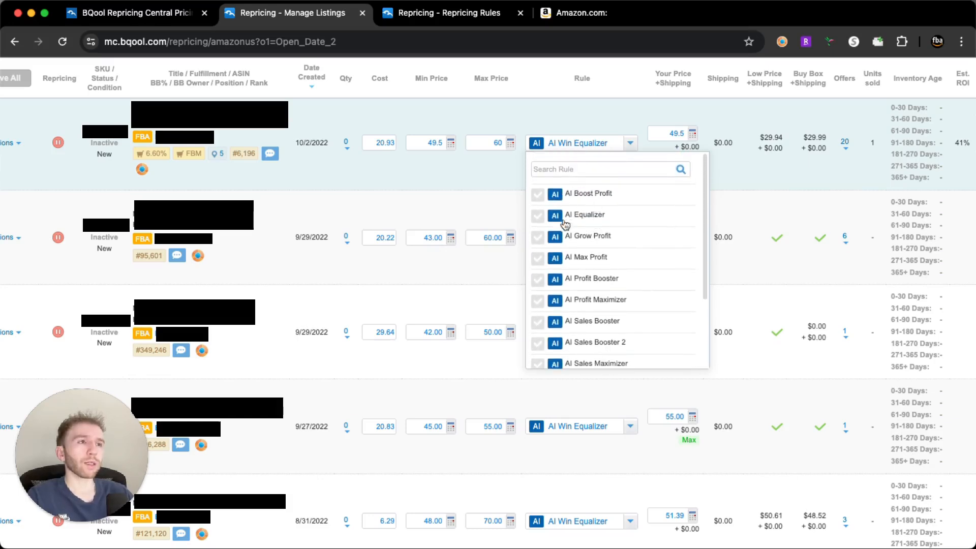
{"action": "scroll", "coordinate": [600, 226], "scroll_direction": "down", "scroll_amount": 6}
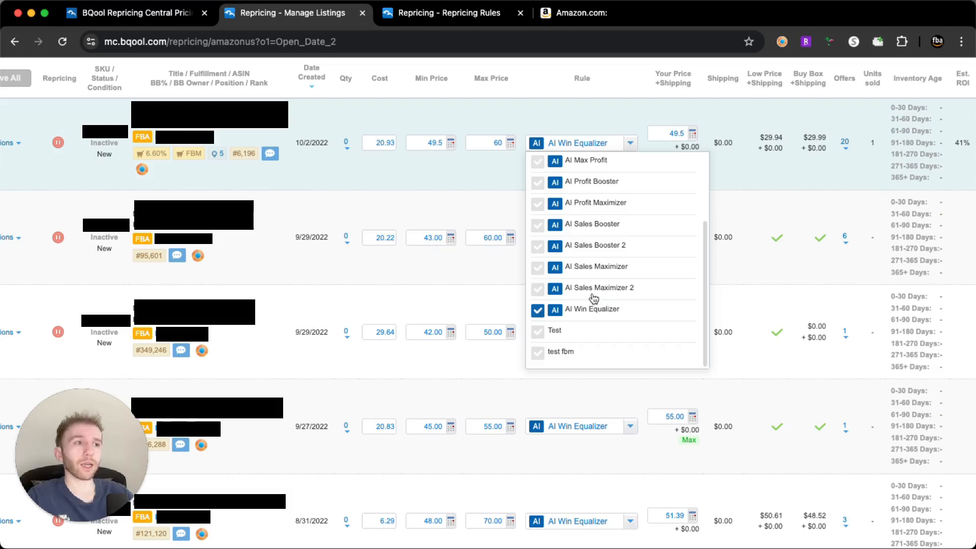
{"action": "scroll", "coordinate": [594, 300], "scroll_direction": "up", "scroll_amount": 1}
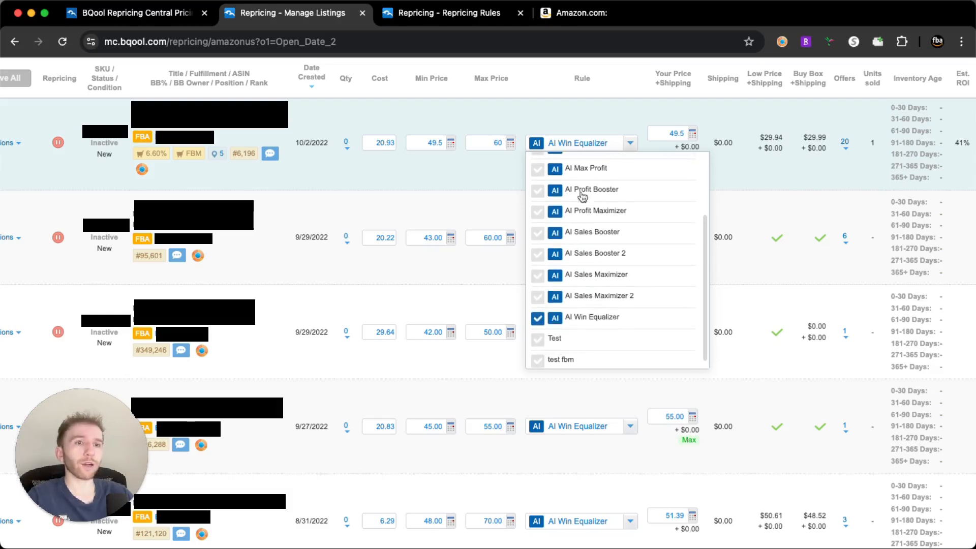
{"action": "left_click", "coordinate": [610, 122]}
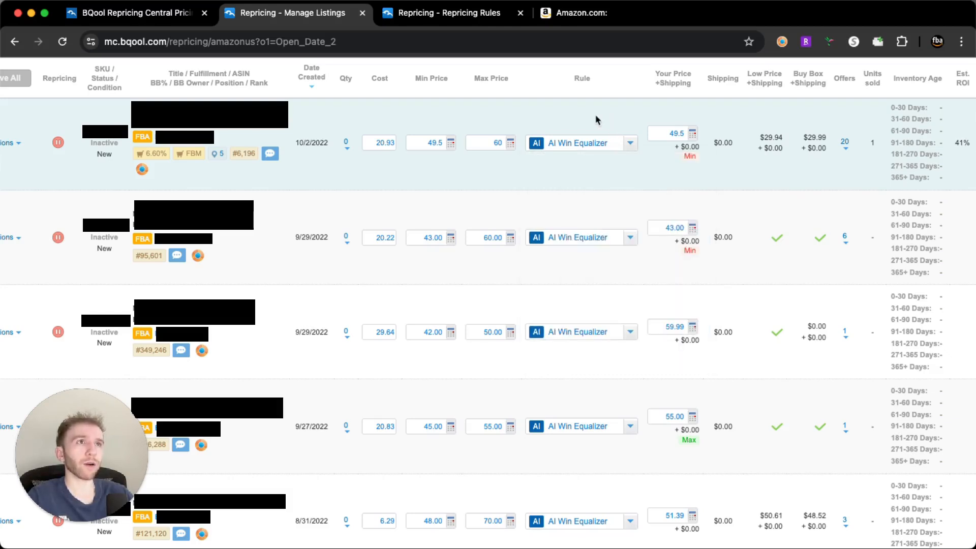
Review the AI repricing rules and their descriptions on the Repricing Rules page for Amazon US
{"action": "left_click", "coordinate": [459, 20]}
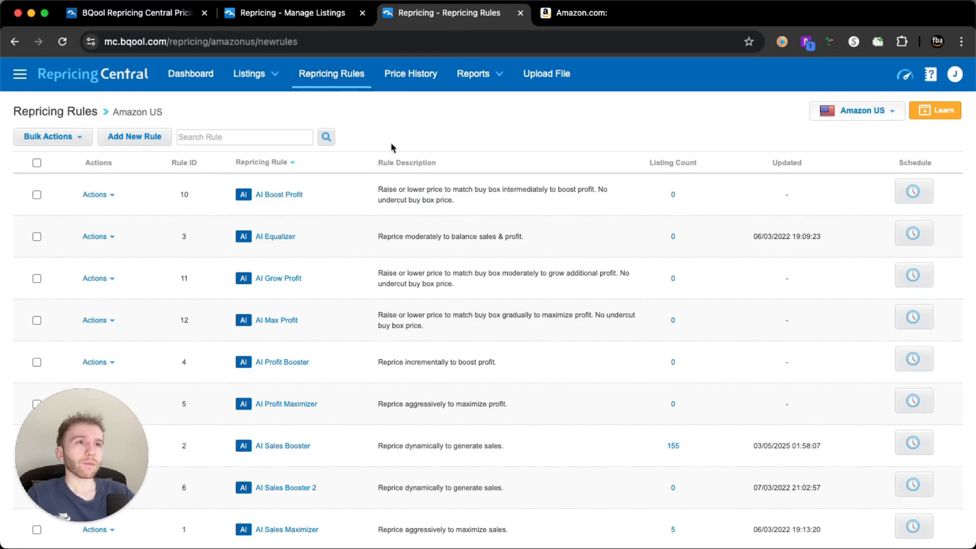
{"action": "scroll", "coordinate": [422, 157], "scroll_direction": "down", "scroll_amount": 2}
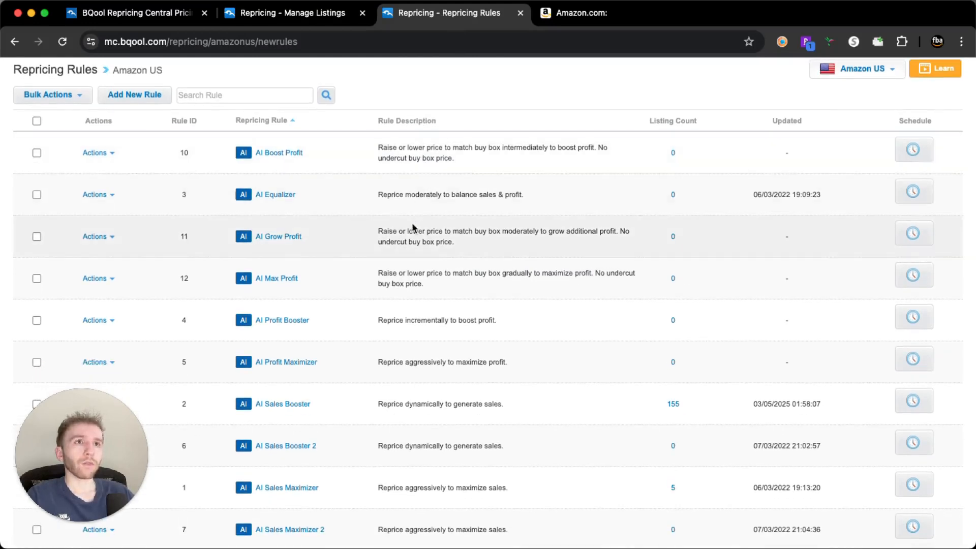
{"action": "scroll", "coordinate": [413, 227], "scroll_direction": "down", "scroll_amount": 2}
{"action": "scroll", "coordinate": [412, 225], "scroll_direction": "down", "scroll_amount": 1}
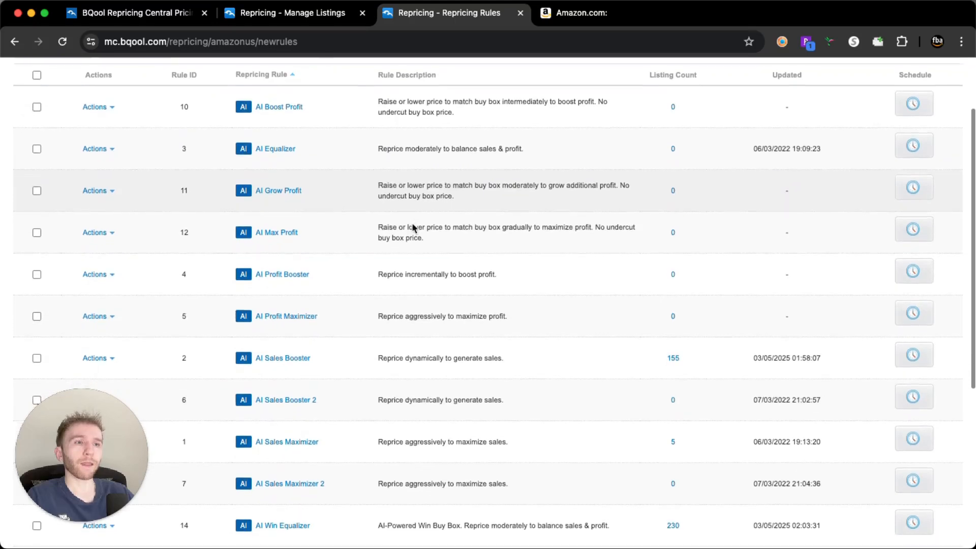
{"action": "scroll", "coordinate": [413, 225], "scroll_direction": "up", "scroll_amount": 1}
{"action": "scroll", "coordinate": [413, 224], "scroll_direction": "up", "scroll_amount": 1}
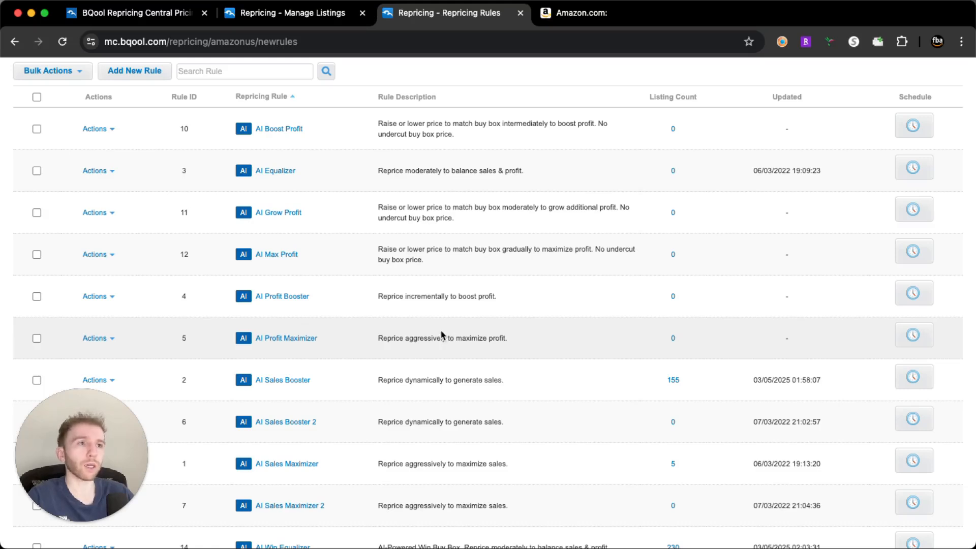
{"action": "scroll", "coordinate": [435, 330], "scroll_direction": "down", "scroll_amount": 1}
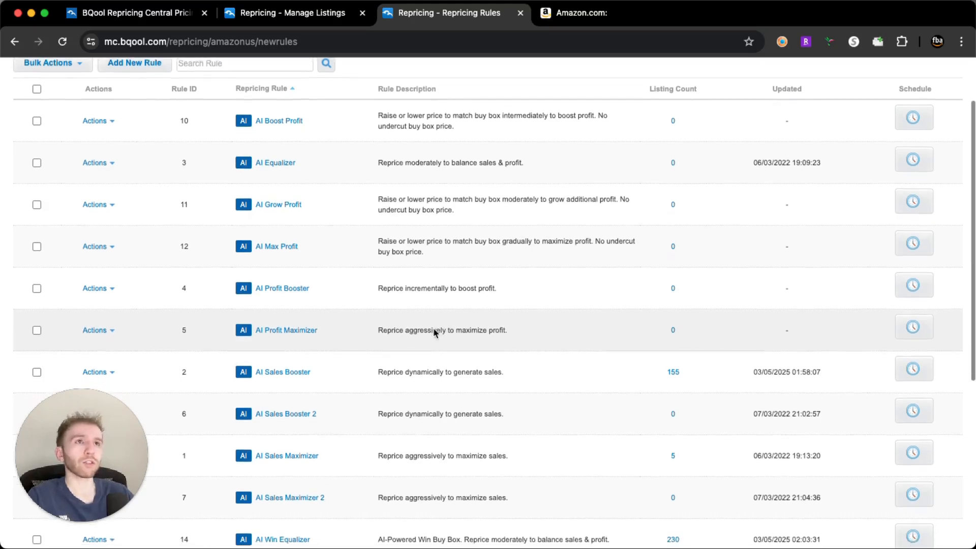
{"action": "scroll", "coordinate": [435, 333], "scroll_direction": "down", "scroll_amount": 1}
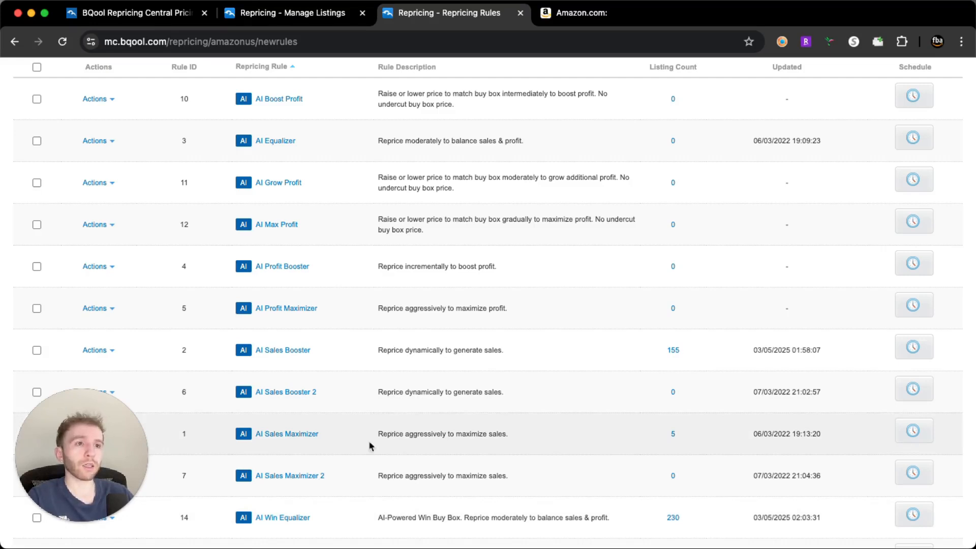
Open the AI Win Equalizer rule and examine its rule type, ratings, name and description
{"action": "left_click", "coordinate": [265, 517]}
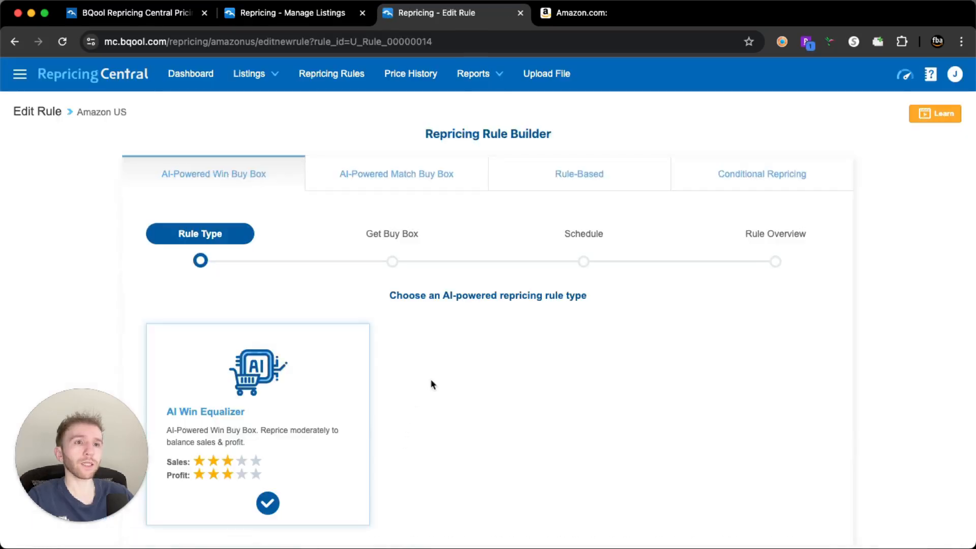
{"action": "scroll", "coordinate": [432, 384], "scroll_direction": "down", "scroll_amount": 5}
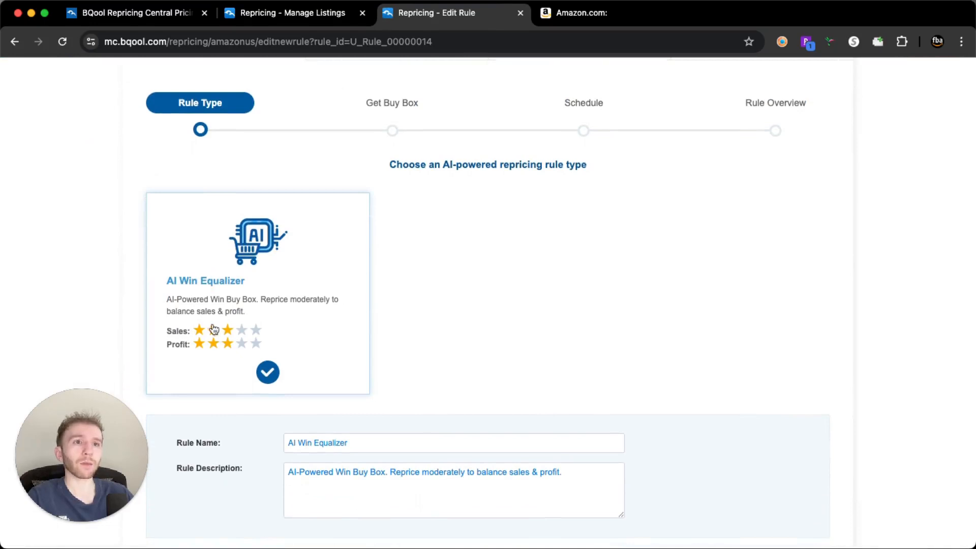
{"action": "scroll", "coordinate": [398, 333], "scroll_direction": "down", "scroll_amount": 4}
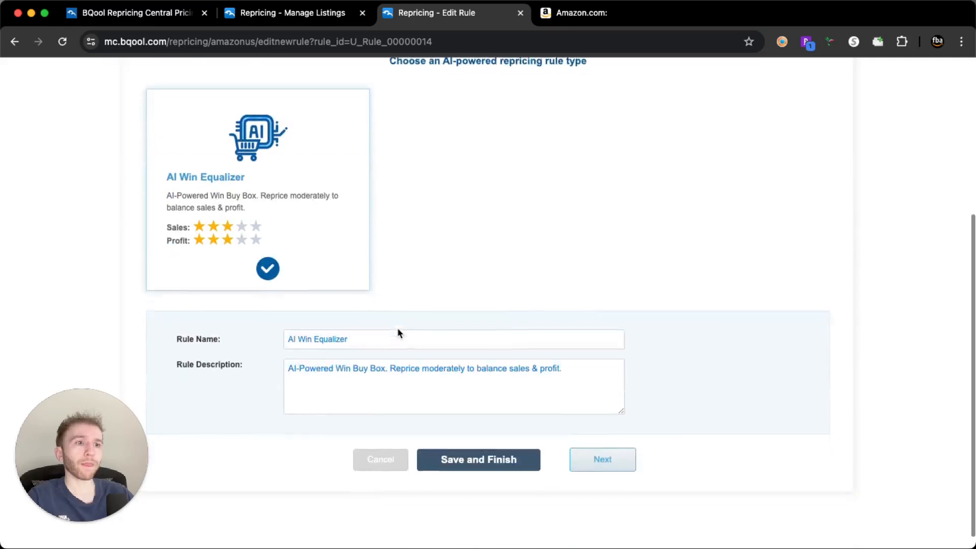
Examine the rule's Get Buy Box settings, including the choices for when you are the only seller
{"action": "left_click", "coordinate": [602, 459]}
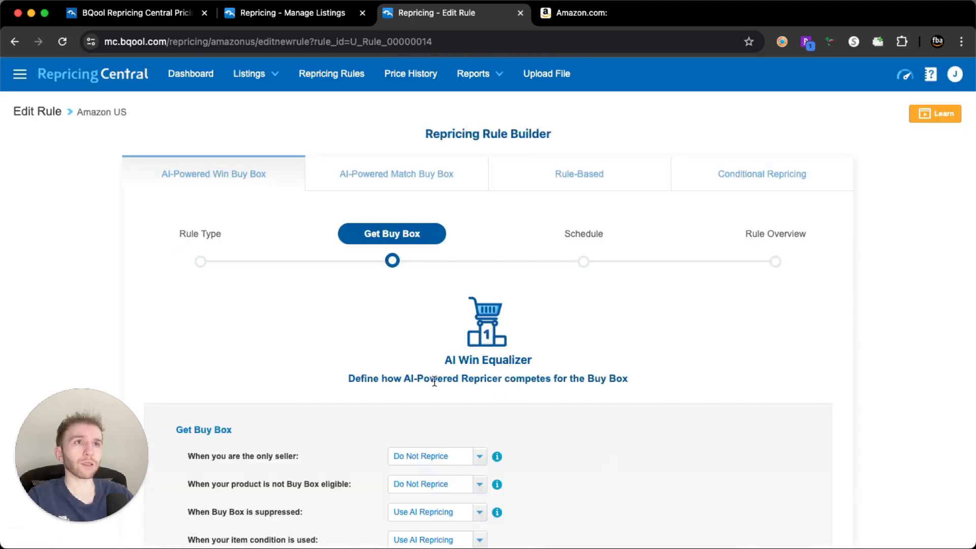
{"action": "scroll", "coordinate": [412, 355], "scroll_direction": "down", "scroll_amount": 2}
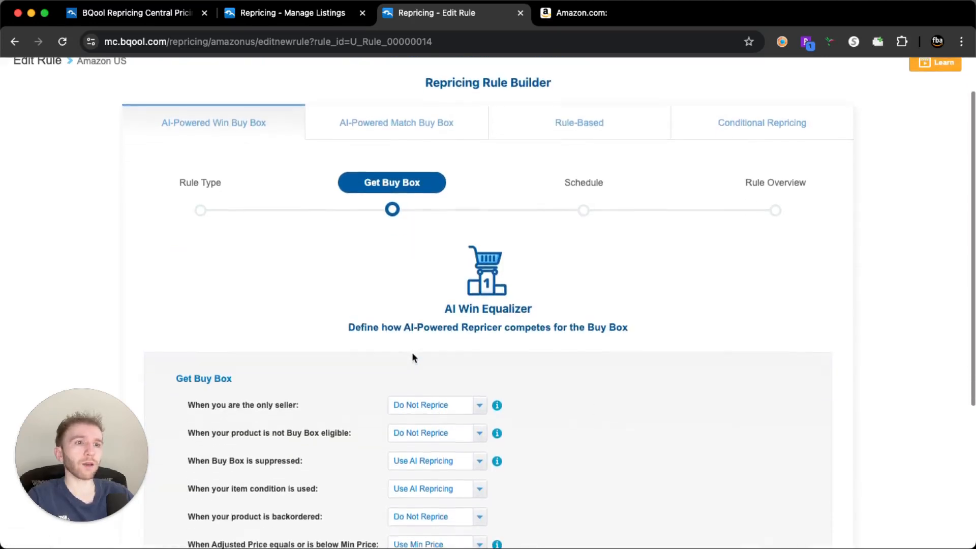
{"action": "scroll", "coordinate": [413, 357], "scroll_direction": "down", "scroll_amount": 7}
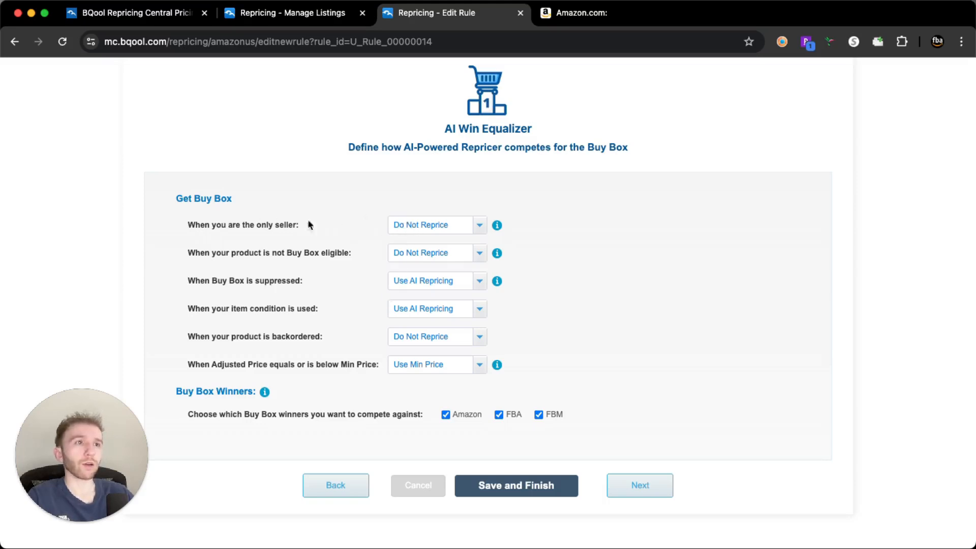
{"action": "left_click", "coordinate": [408, 225]}
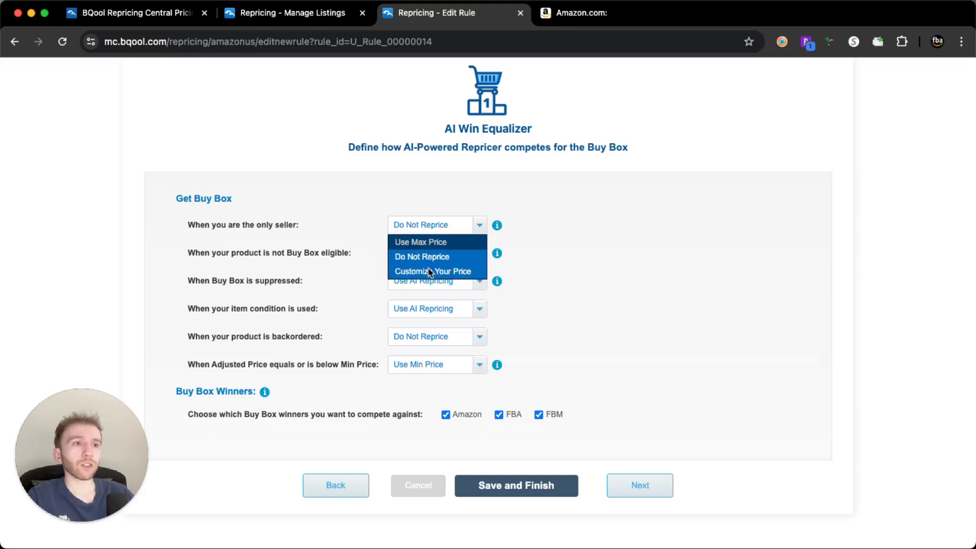
{"action": "left_click", "coordinate": [574, 240]}
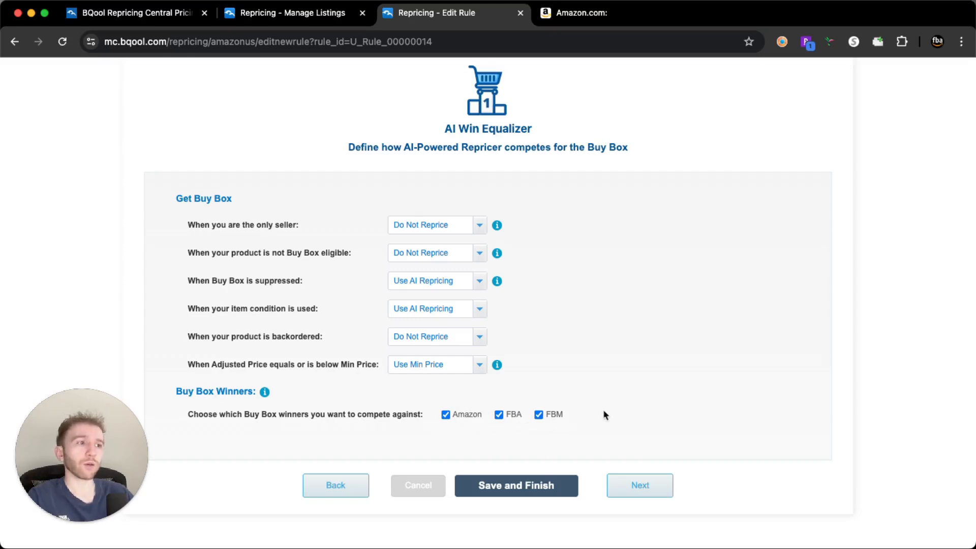
Examine the rule's repeated schedule options by enabling Set Repeated Schedule temporarily, leaving it switched off
{"action": "left_click", "coordinate": [630, 485]}
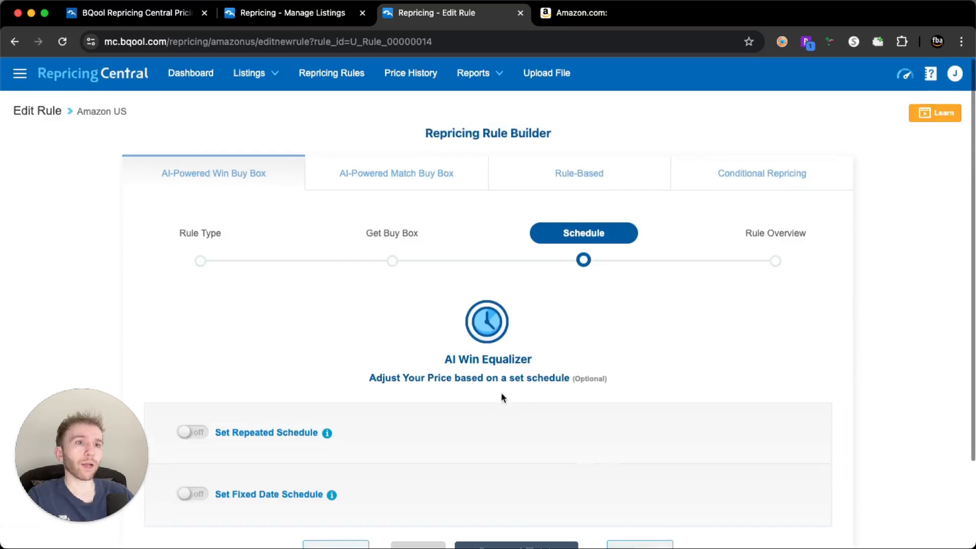
{"action": "scroll", "coordinate": [501, 392], "scroll_direction": "down", "scroll_amount": 3}
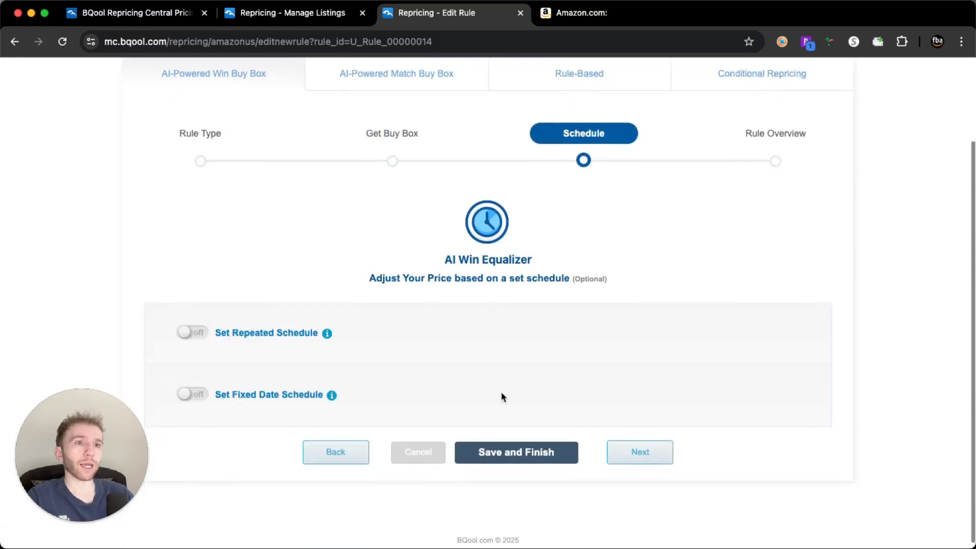
{"action": "left_click", "coordinate": [189, 333]}
{"action": "scroll", "coordinate": [278, 318], "scroll_direction": "down", "scroll_amount": 2}
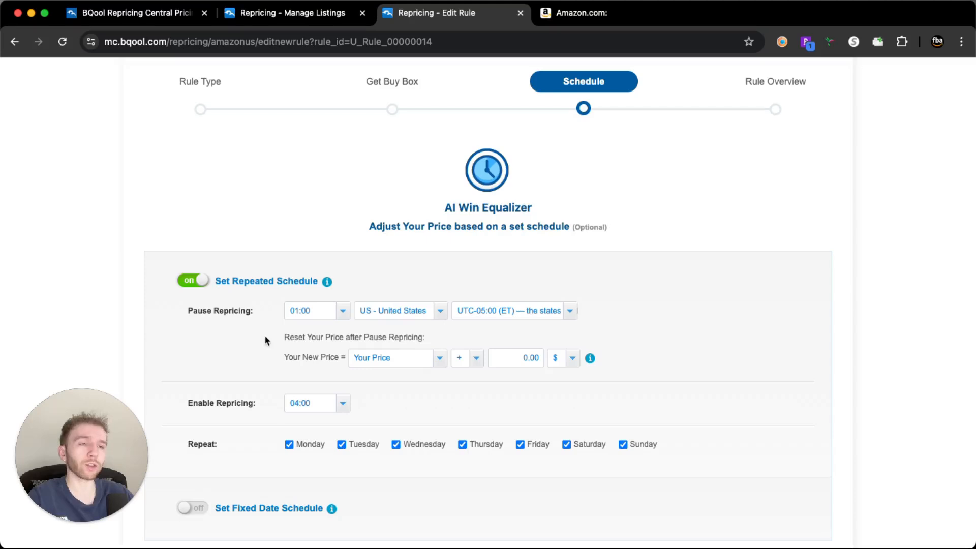
{"action": "scroll", "coordinate": [271, 330], "scroll_direction": "down", "scroll_amount": 1}
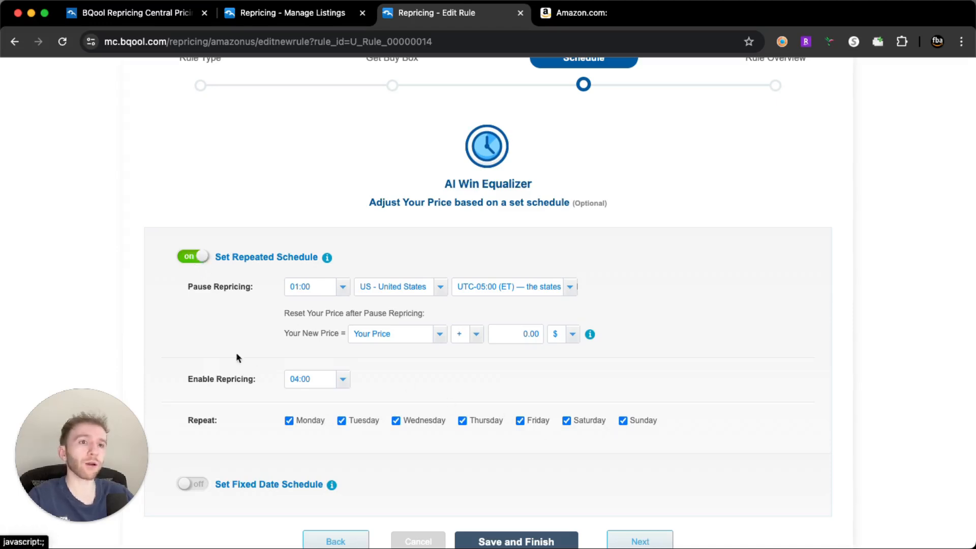
{"action": "left_click", "coordinate": [195, 258]}
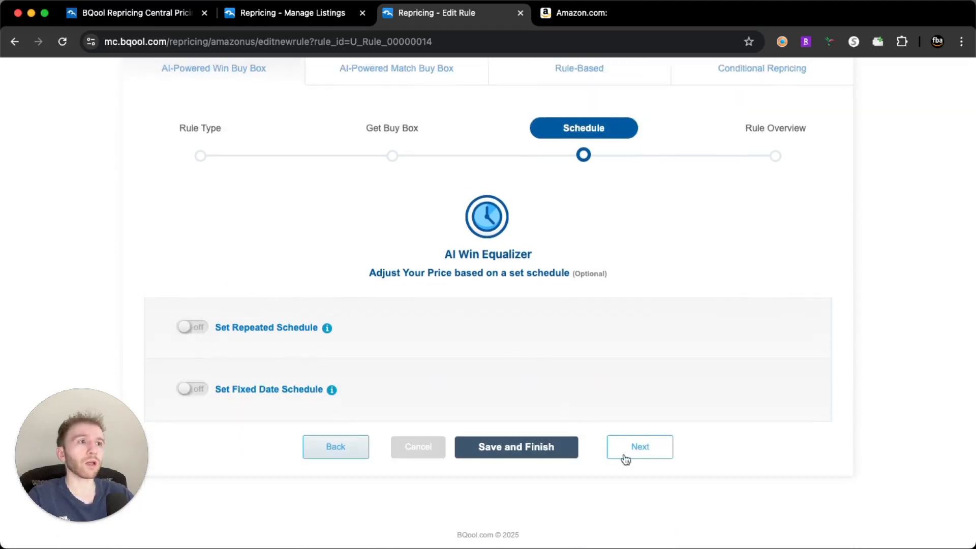
Review the rule overview with its Get Buy Box and Schedule sections, and quit to Repricing Rules without saving
{"action": "left_click", "coordinate": [640, 447]}
{"action": "scroll", "coordinate": [487, 427], "scroll_direction": "down", "scroll_amount": 3}
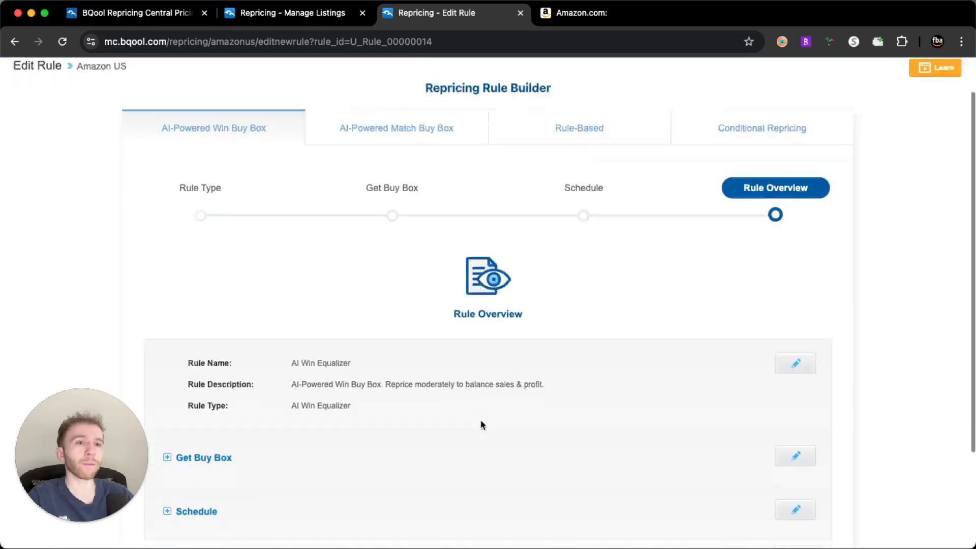
{"action": "left_click", "coordinate": [213, 362]}
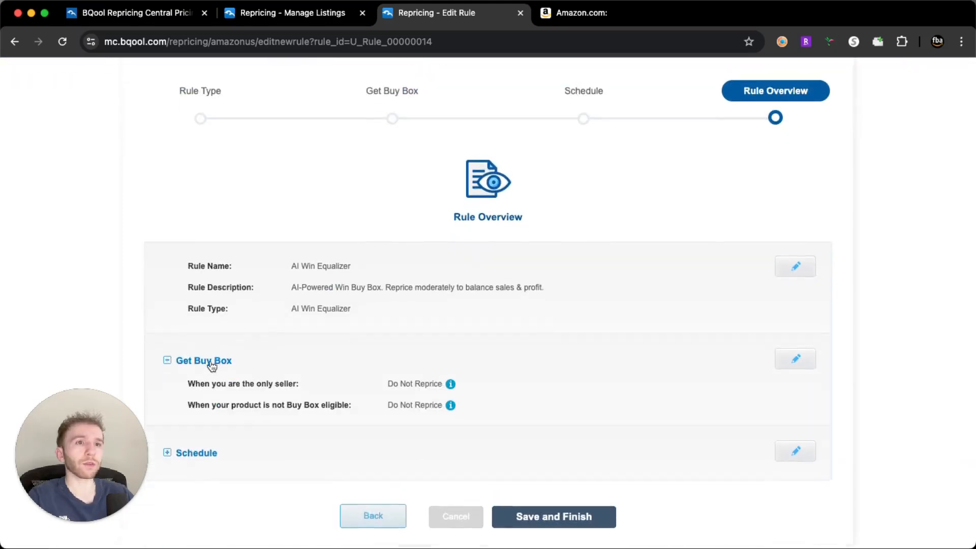
{"action": "scroll", "coordinate": [384, 388], "scroll_direction": "down", "scroll_amount": 5}
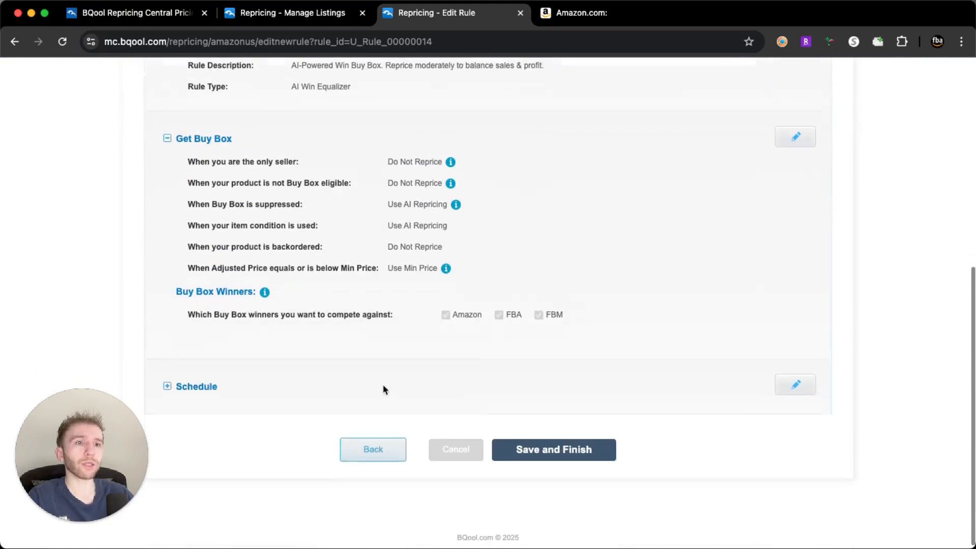
{"action": "left_click", "coordinate": [203, 385]}
{"action": "scroll", "coordinate": [412, 353], "scroll_direction": "up", "scroll_amount": 8}
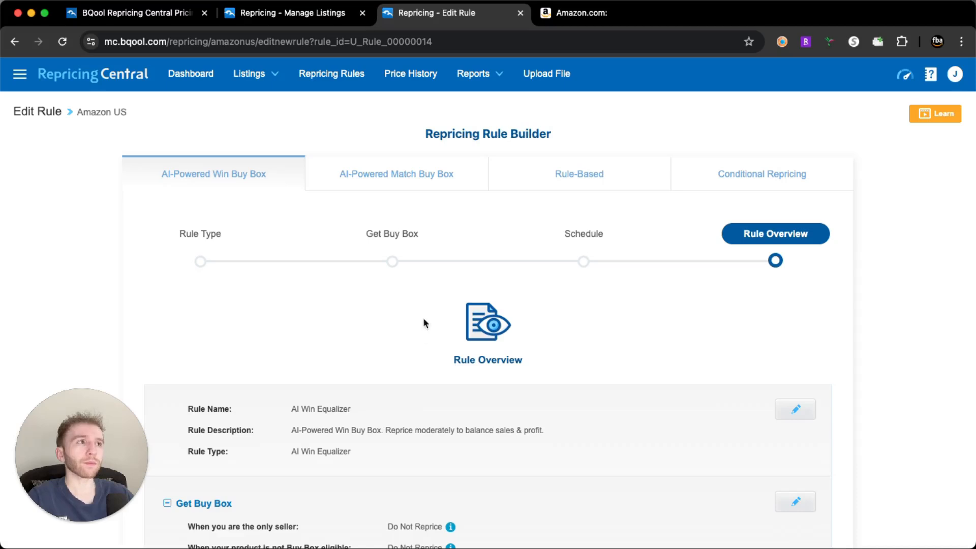
{"action": "left_click", "coordinate": [333, 75]}
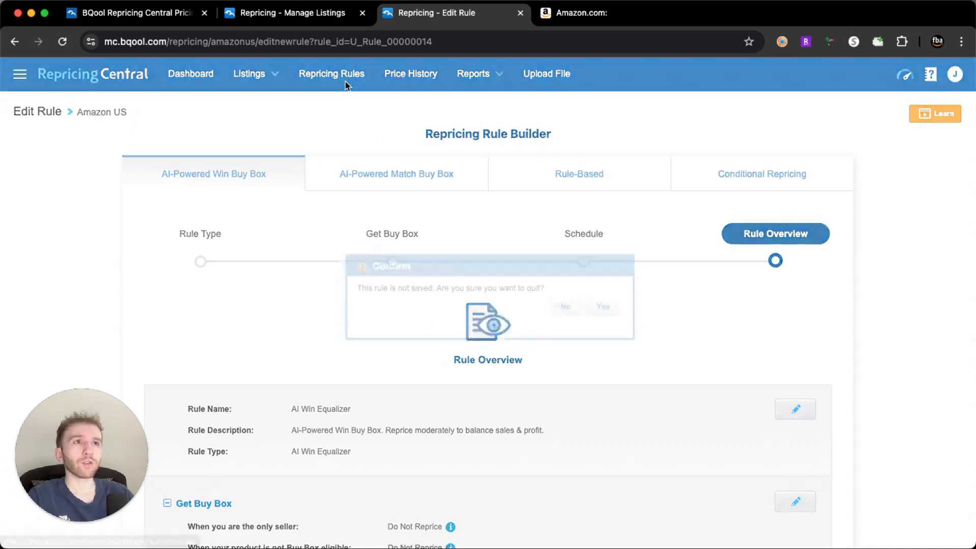
{"action": "left_click", "coordinate": [602, 310]}
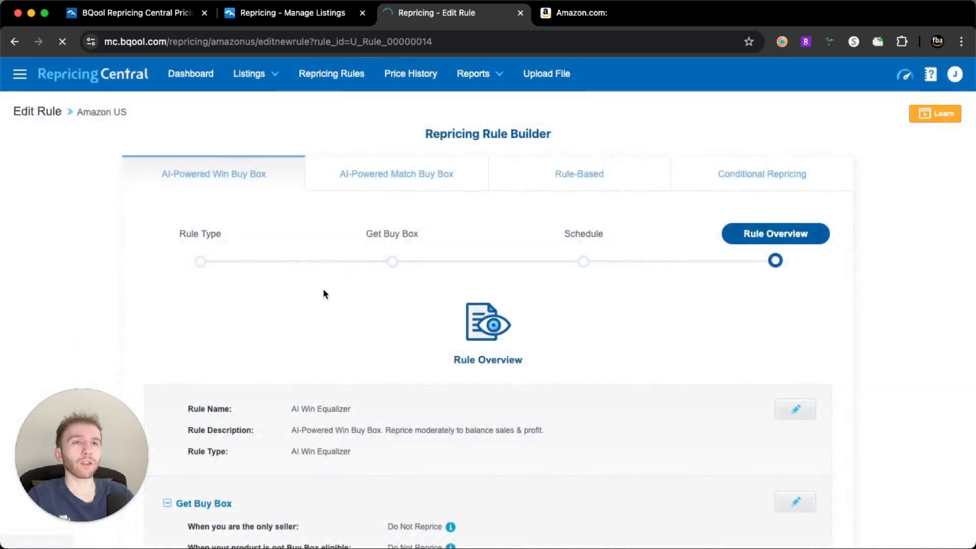
Start a new repricing rule and compare the sales and profit ratings of the AI-Powered Win Buy Box rule types
{"action": "left_click", "coordinate": [150, 138]}
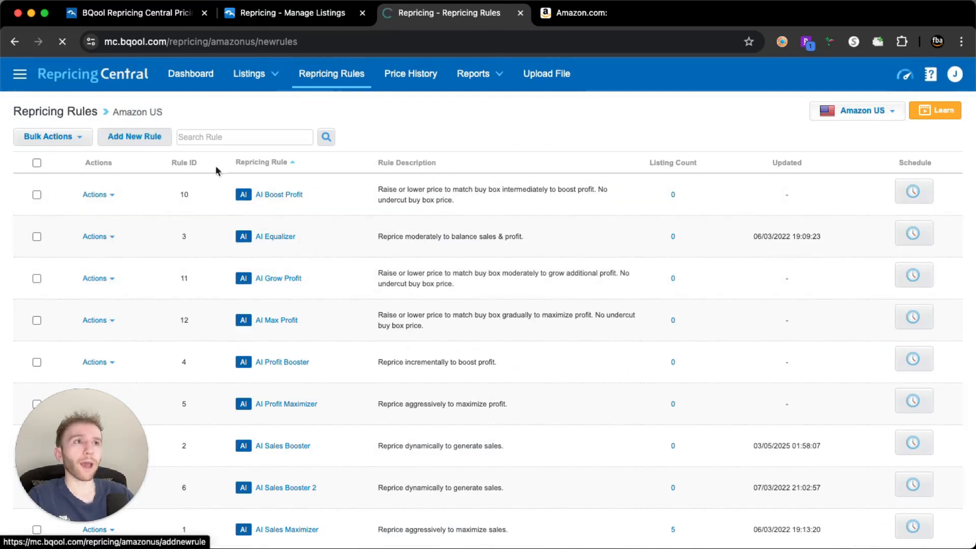
{"action": "scroll", "coordinate": [334, 255], "scroll_direction": "down", "scroll_amount": 4}
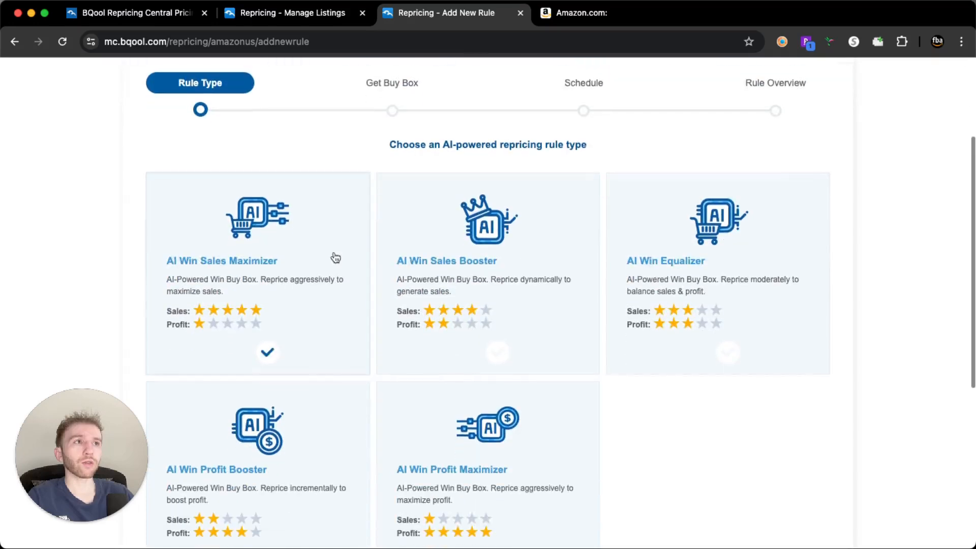
{"action": "scroll", "coordinate": [336, 258], "scroll_direction": "down", "scroll_amount": 1}
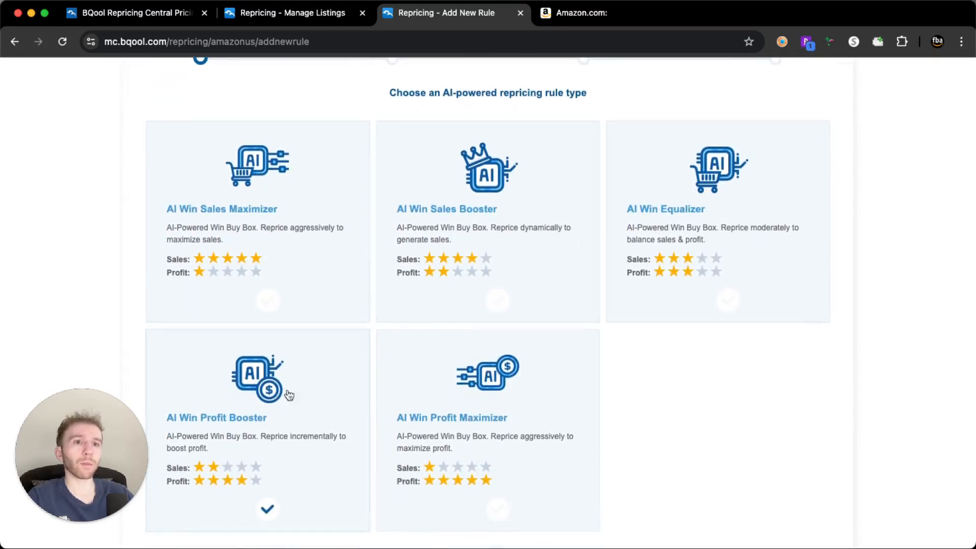
{"action": "scroll", "coordinate": [407, 377], "scroll_direction": "down", "scroll_amount": 5}
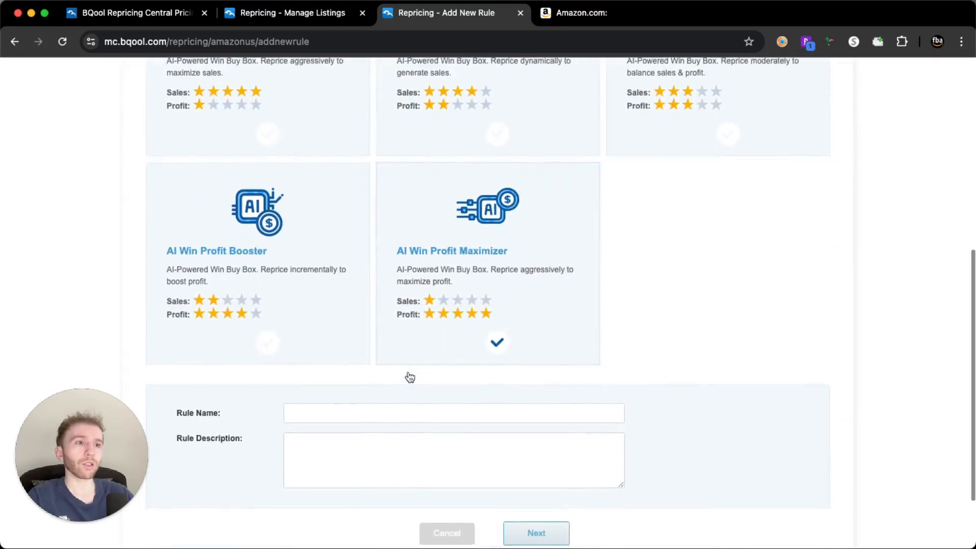
Name the new rule "test 2" and try to continue without choosing a rule type
{"action": "left_click", "coordinate": [536, 506]}
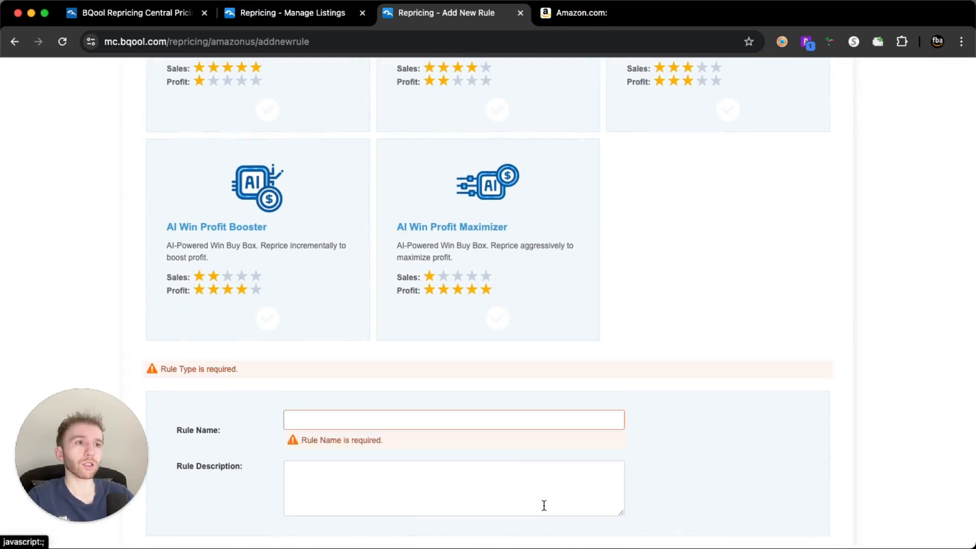
{"action": "left_click", "coordinate": [358, 412]}
{"action": "type", "text": "test "}
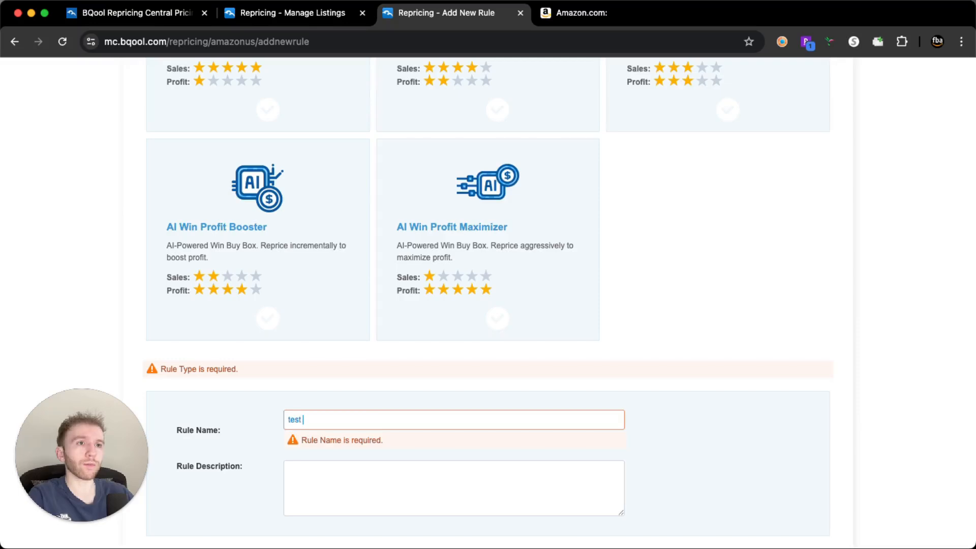
{"action": "type", "text": "2"}
{"action": "scroll", "coordinate": [437, 414], "scroll_direction": "down", "scroll_amount": 3}
{"action": "left_click", "coordinate": [535, 443]}
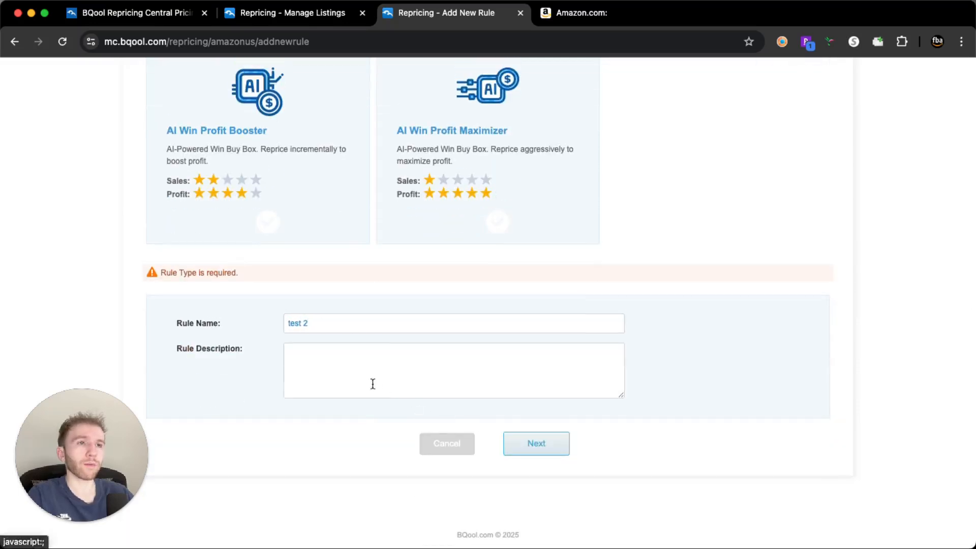
Choose AI Win Sales Maximizer as the new rule's type and continue to its Get Buy Box settings
{"action": "scroll", "coordinate": [370, 346], "scroll_direction": "up", "scroll_amount": 10}
{"action": "scroll", "coordinate": [370, 348], "scroll_direction": "down", "scroll_amount": 4}
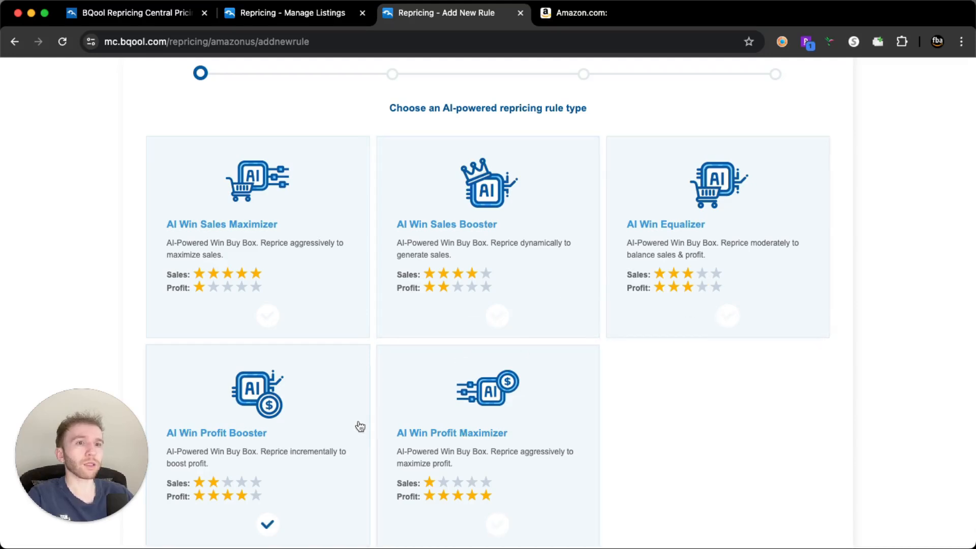
{"action": "left_click", "coordinate": [322, 263]}
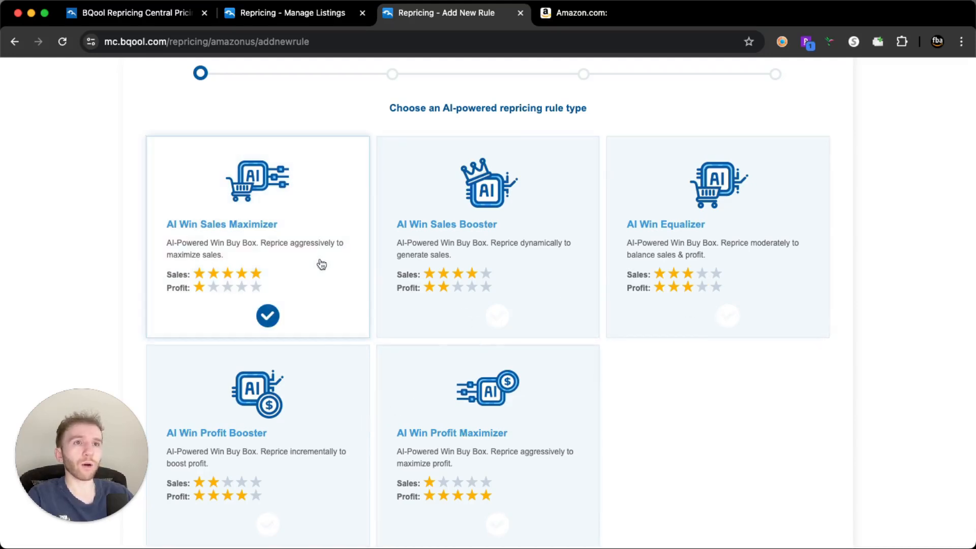
{"action": "scroll", "coordinate": [344, 279], "scroll_direction": "down", "scroll_amount": 5}
{"action": "left_click", "coordinate": [540, 441]}
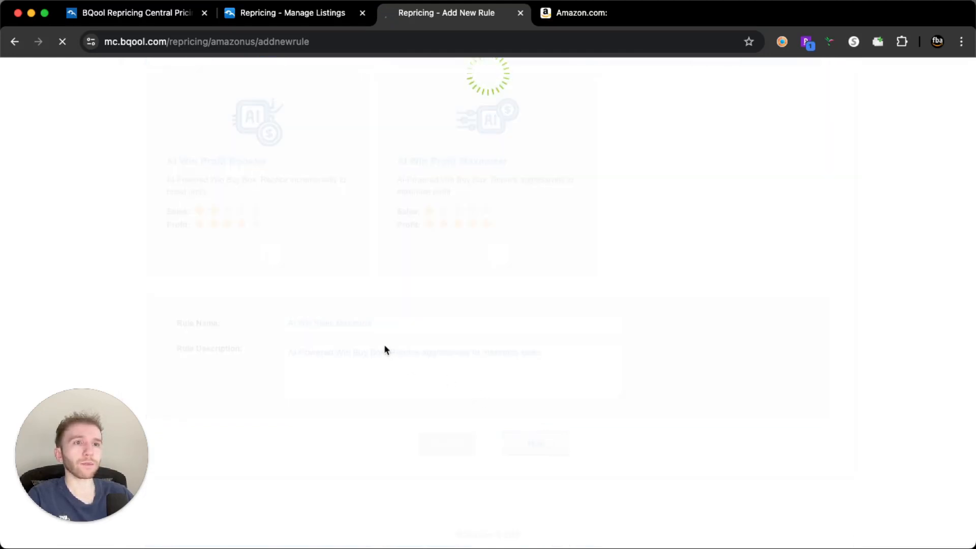
Examine the new rule's Get Buy Box settings and the Buy Box winners to compete against
{"action": "scroll", "coordinate": [440, 331], "scroll_direction": "down", "scroll_amount": 5}
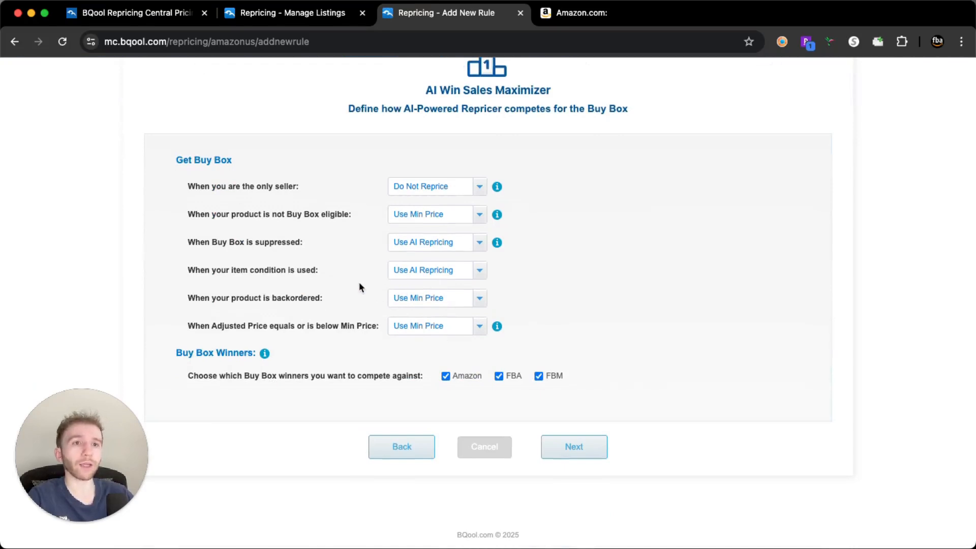
{"action": "scroll", "coordinate": [370, 279], "scroll_direction": "up", "scroll_amount": 2}
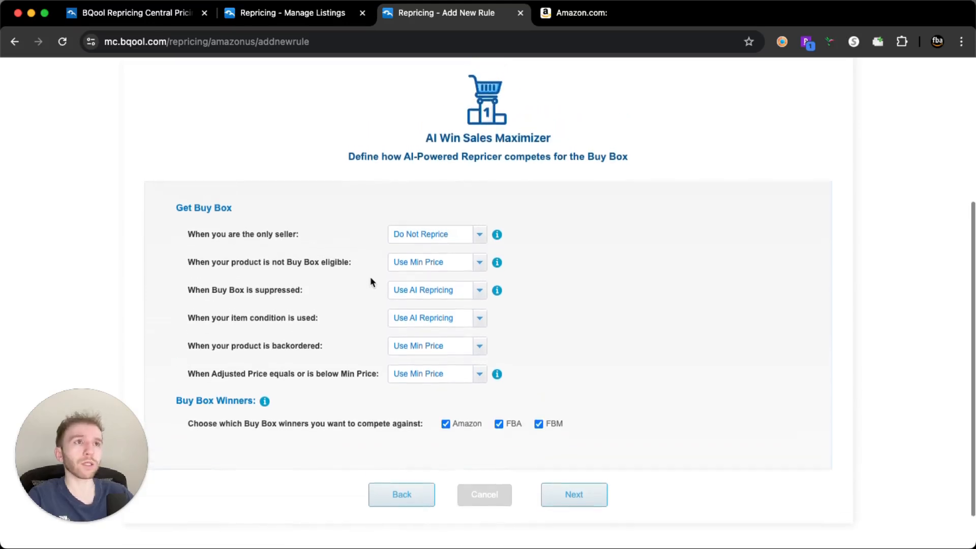
{"action": "scroll", "coordinate": [370, 278], "scroll_direction": "up", "scroll_amount": 5}
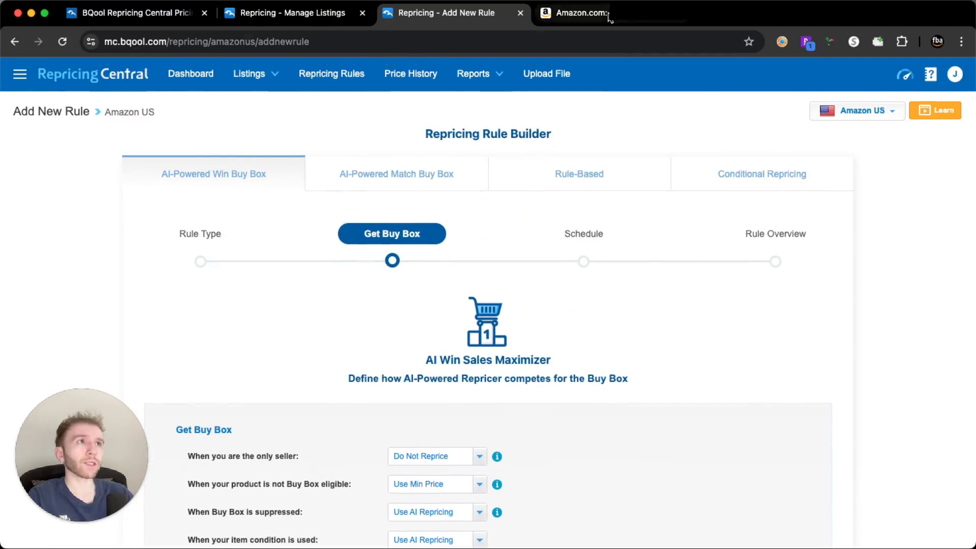
On the Amazon product page, update the BQool listing in SellerAmp with a minimum price of $35.00 and maximum of $40, and export it
{"action": "left_click", "coordinate": [580, 13]}
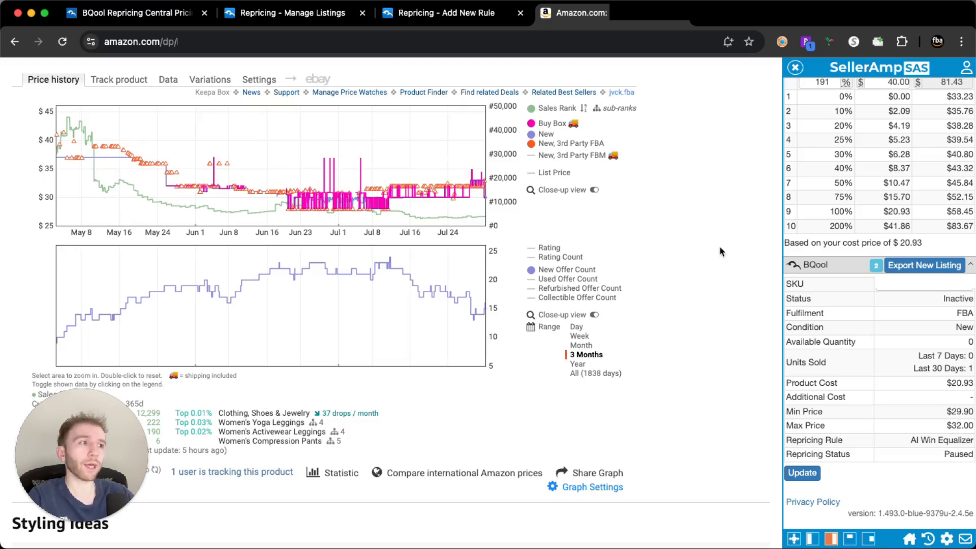
{"action": "scroll", "coordinate": [824, 220], "scroll_direction": "down", "scroll_amount": 1}
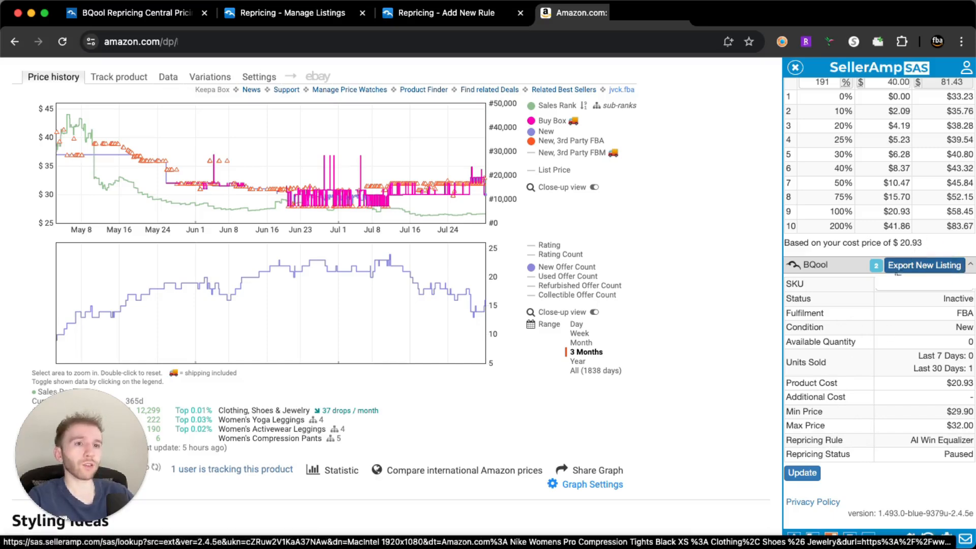
{"action": "left_click", "coordinate": [809, 475]}
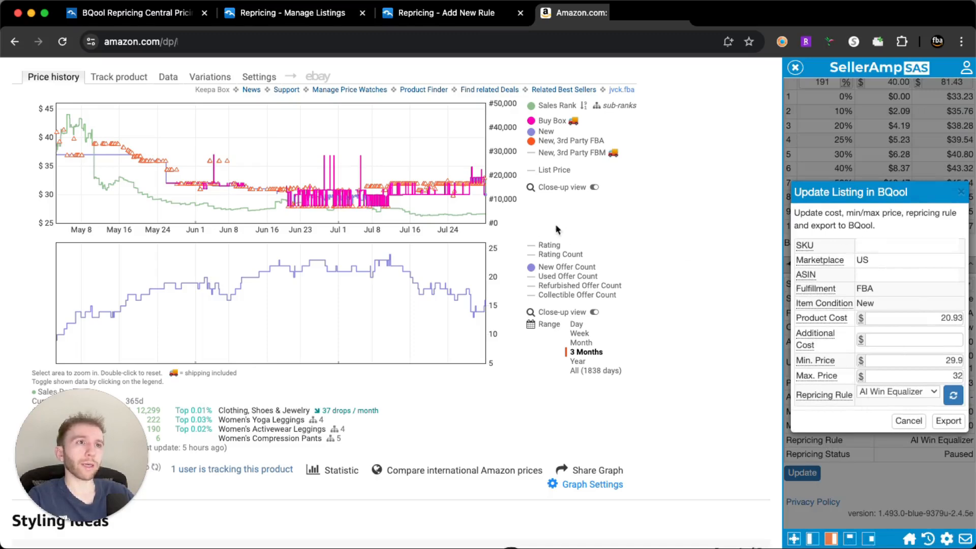
{"action": "mouse_move", "coordinate": [484, 204]}
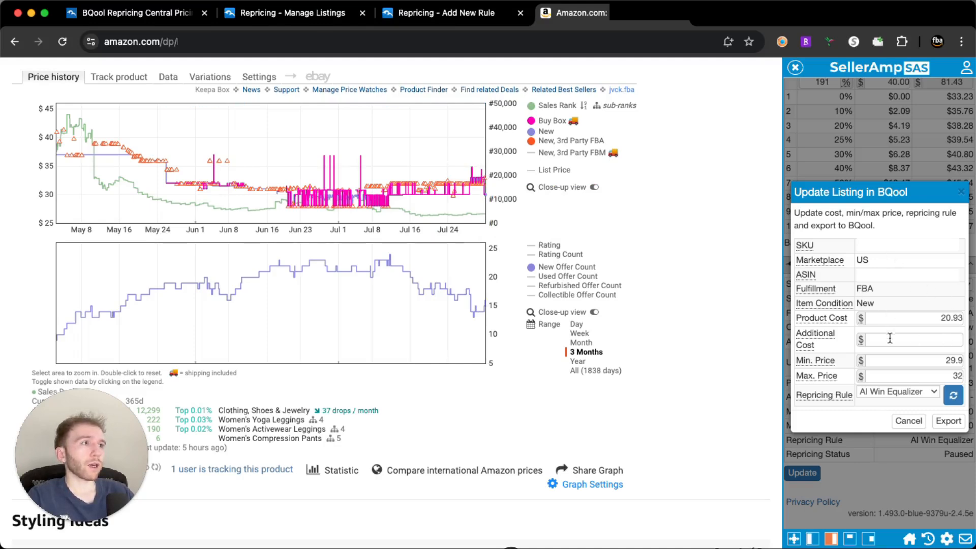
{"action": "double_click", "coordinate": [951, 360]}
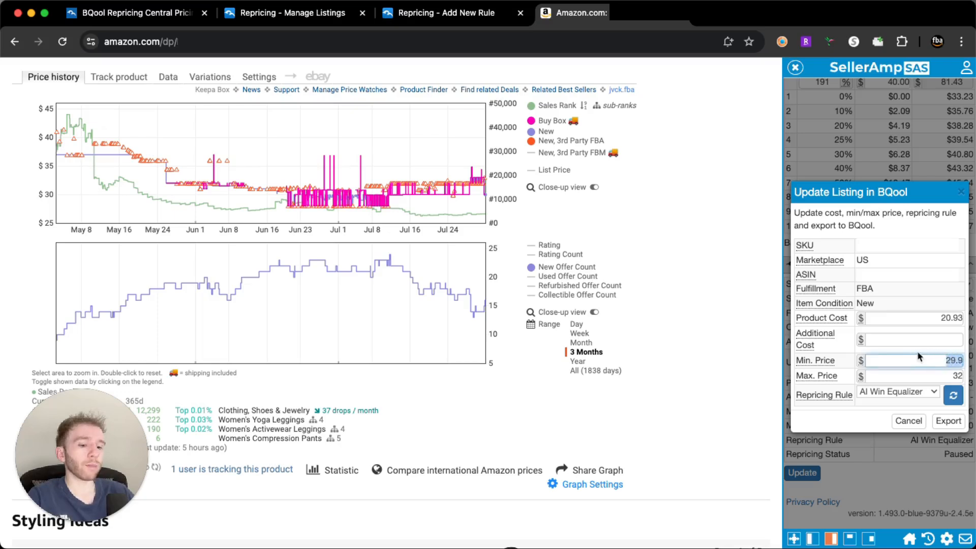
{"action": "type", "text": "35.00"}
{"action": "key", "text": "Tab"}
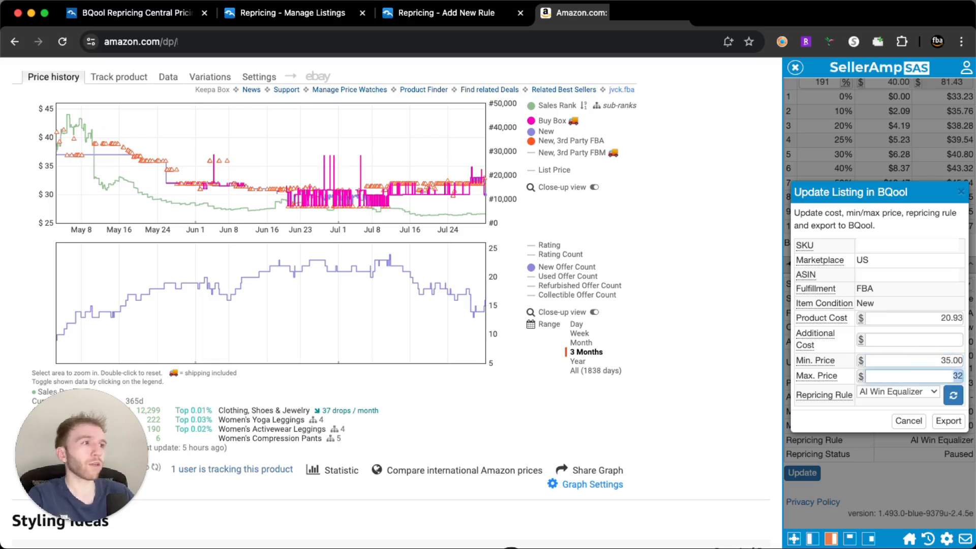
{"action": "type", "text": "40"}
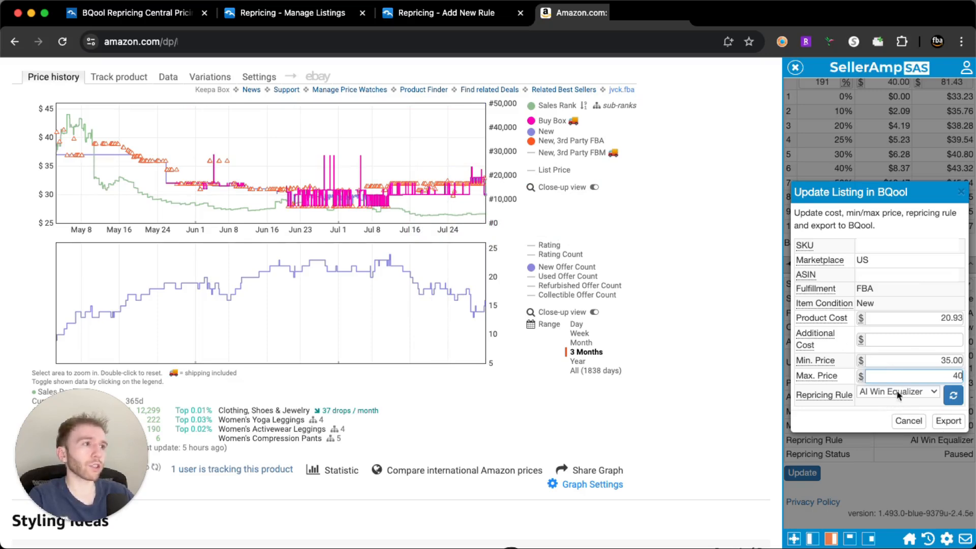
{"action": "left_click", "coordinate": [948, 420]}
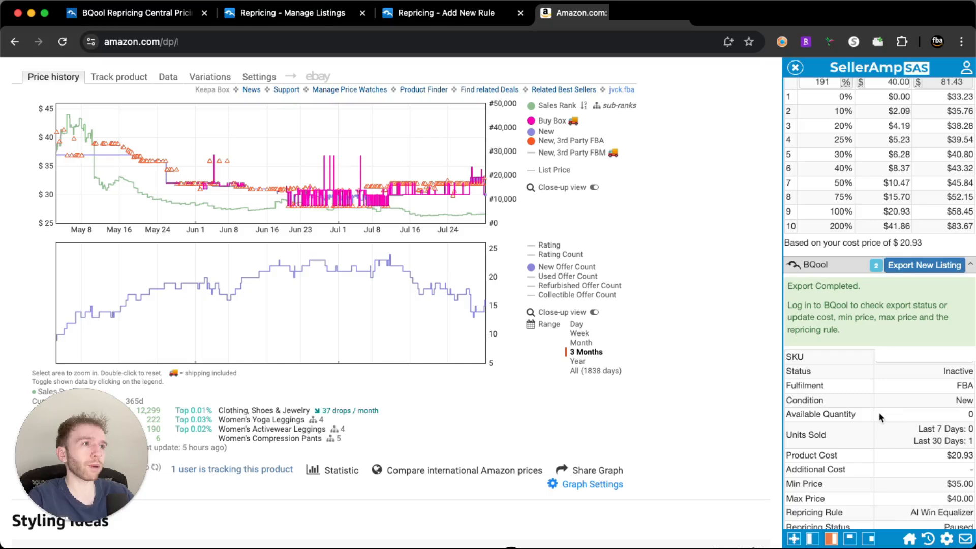